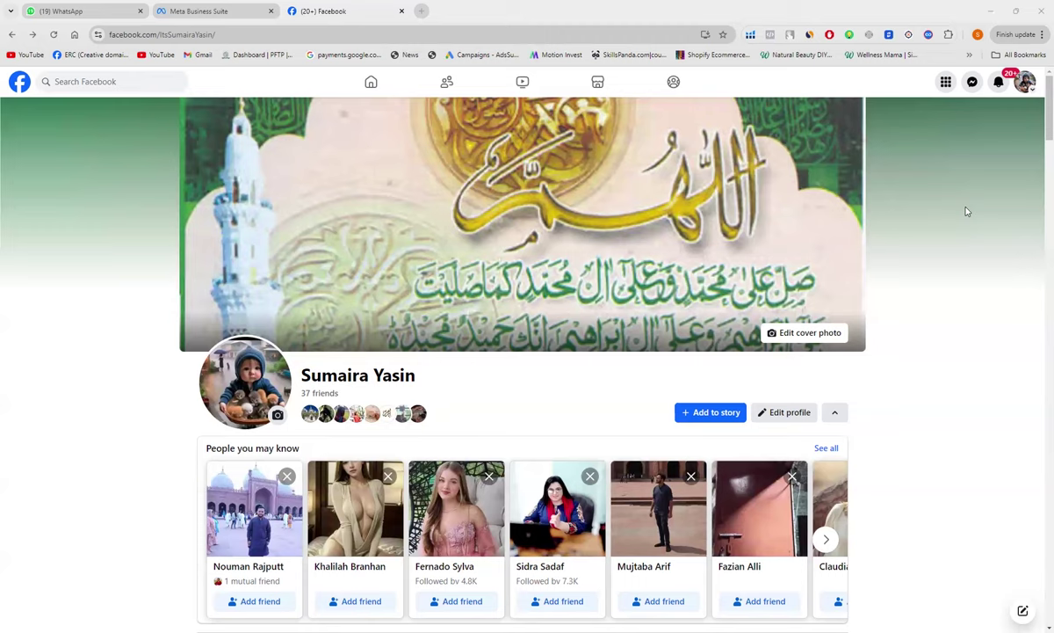
Open Ads Manager for the Facebook profile and view the ad accounts in its account selector
{"action": "left_click", "coordinate": [946, 83]}
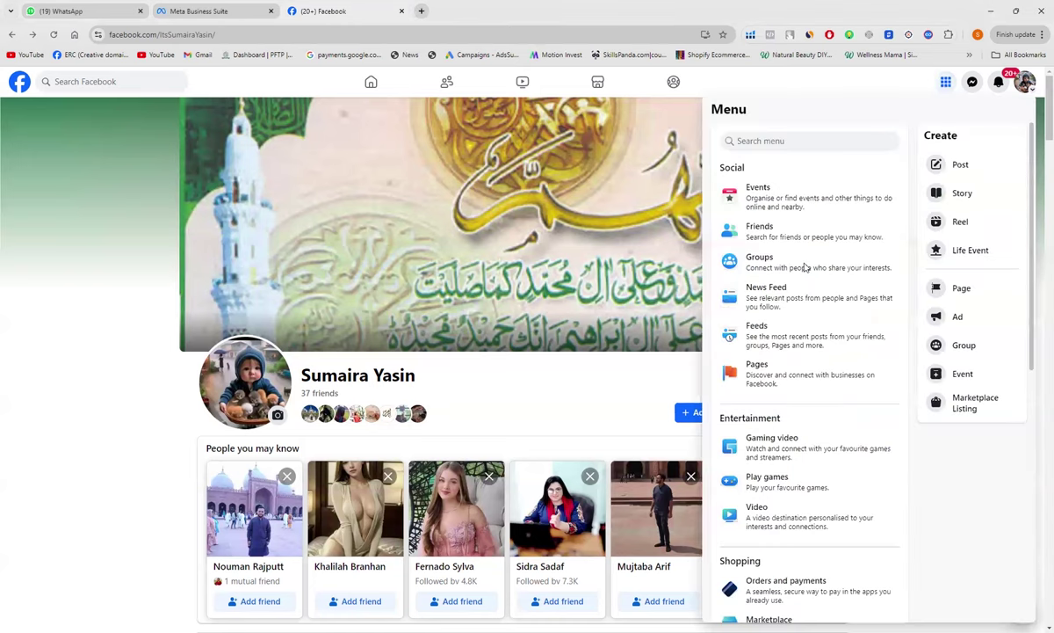
{"action": "left_click", "coordinate": [798, 464]}
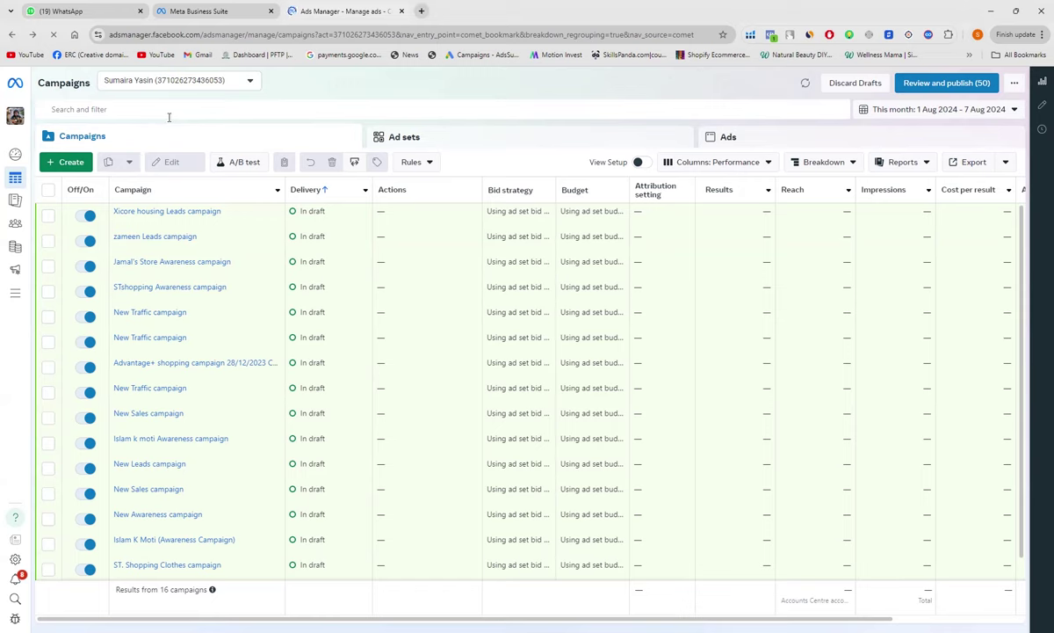
{"action": "left_click", "coordinate": [251, 82]}
{"action": "left_click", "coordinate": [252, 83]}
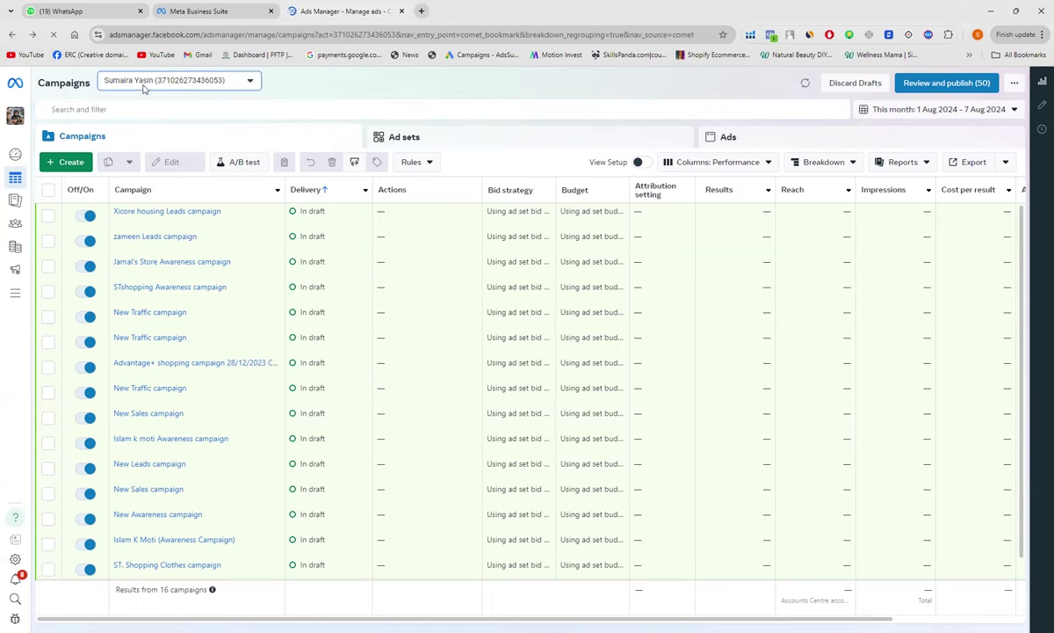
{"action": "left_click", "coordinate": [250, 82]}
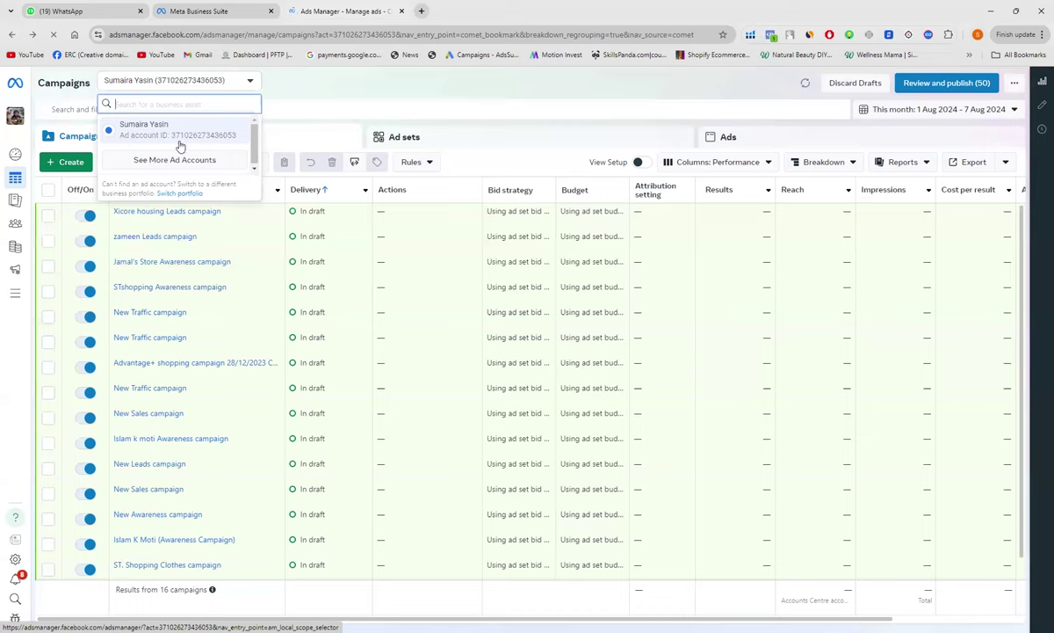
{"action": "left_click", "coordinate": [308, 95]}
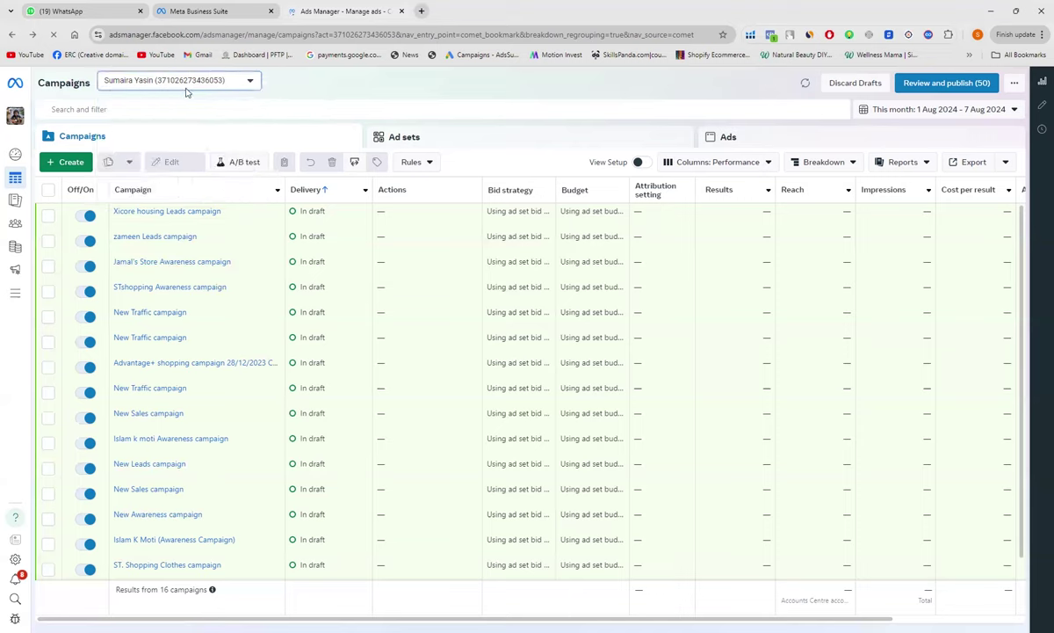
Request more ad accounts from the account selector and dismiss the Add payment method notice
{"action": "left_click", "coordinate": [252, 83]}
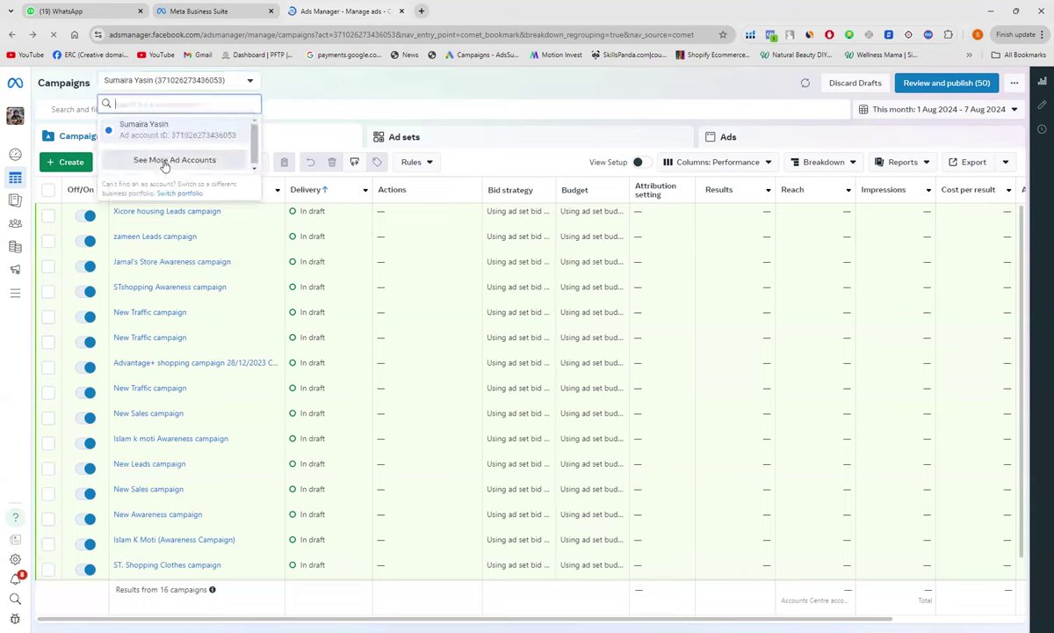
{"action": "left_click", "coordinate": [163, 166]}
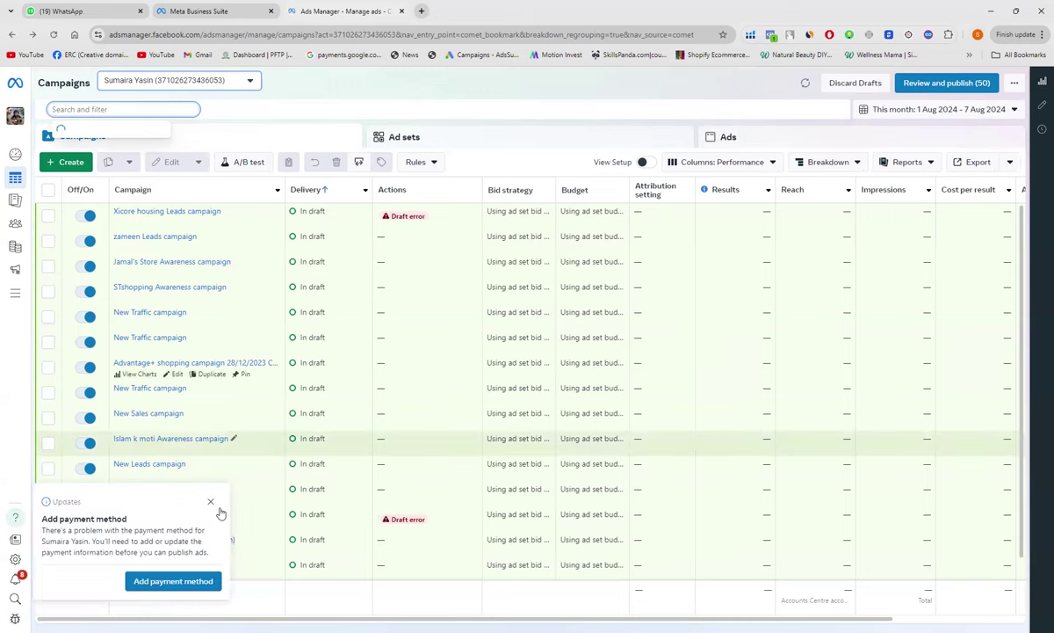
{"action": "left_click", "coordinate": [211, 501]}
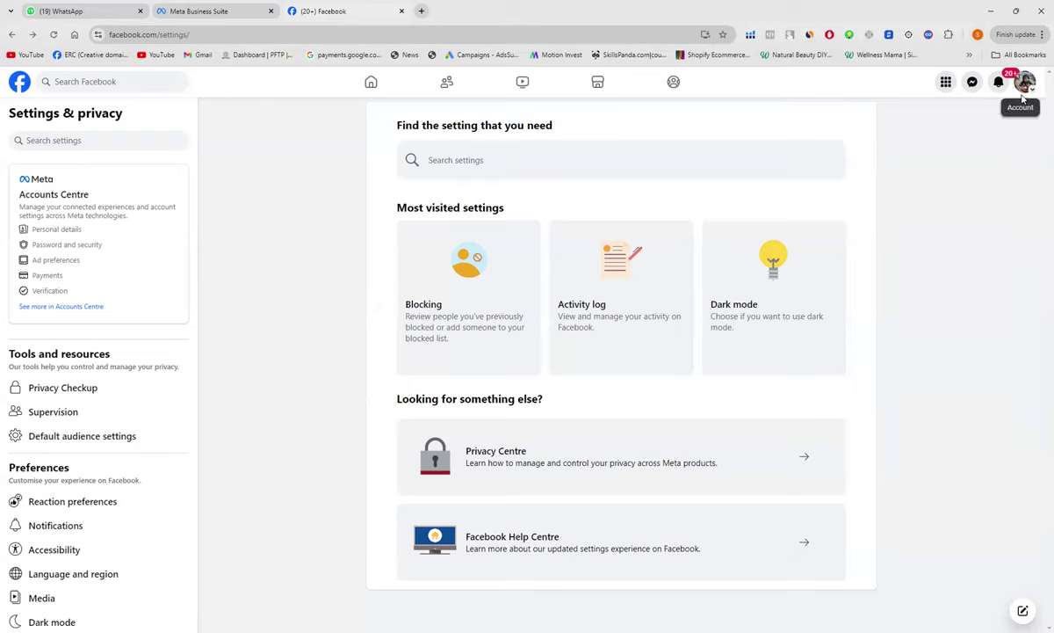
Open the Settings page from the Facebook account's Settings & privacy options
{"action": "left_click", "coordinate": [1024, 85]}
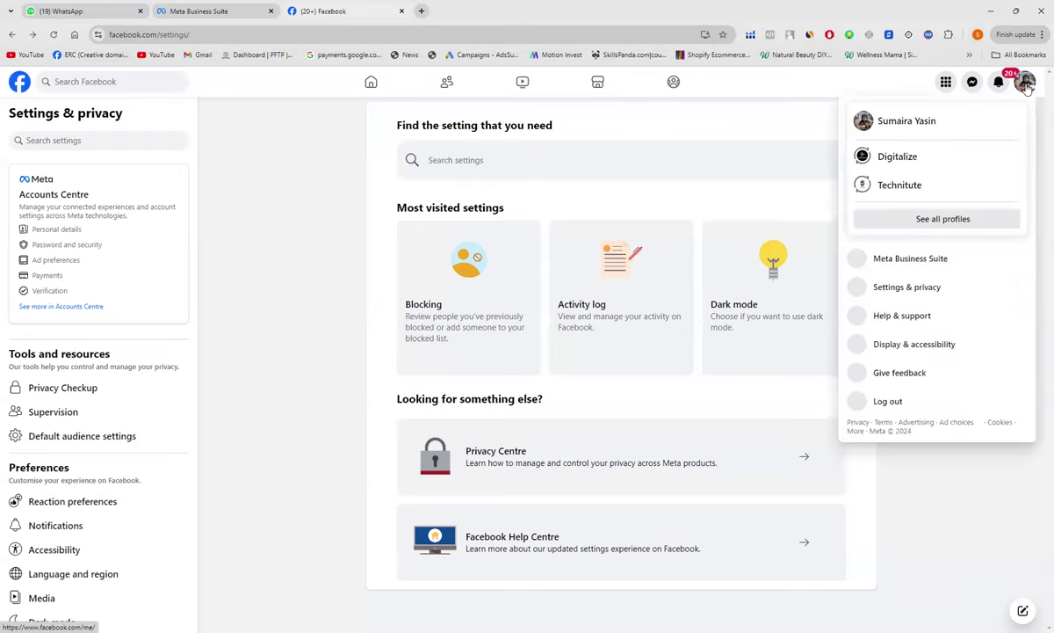
{"action": "left_click", "coordinate": [949, 288]}
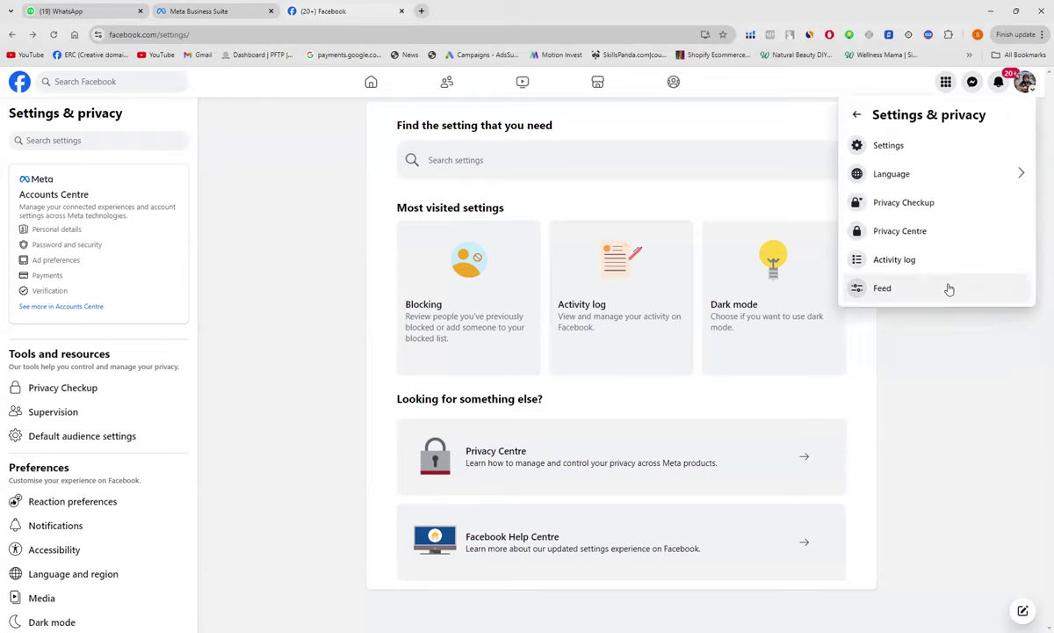
{"action": "left_click", "coordinate": [870, 151]}
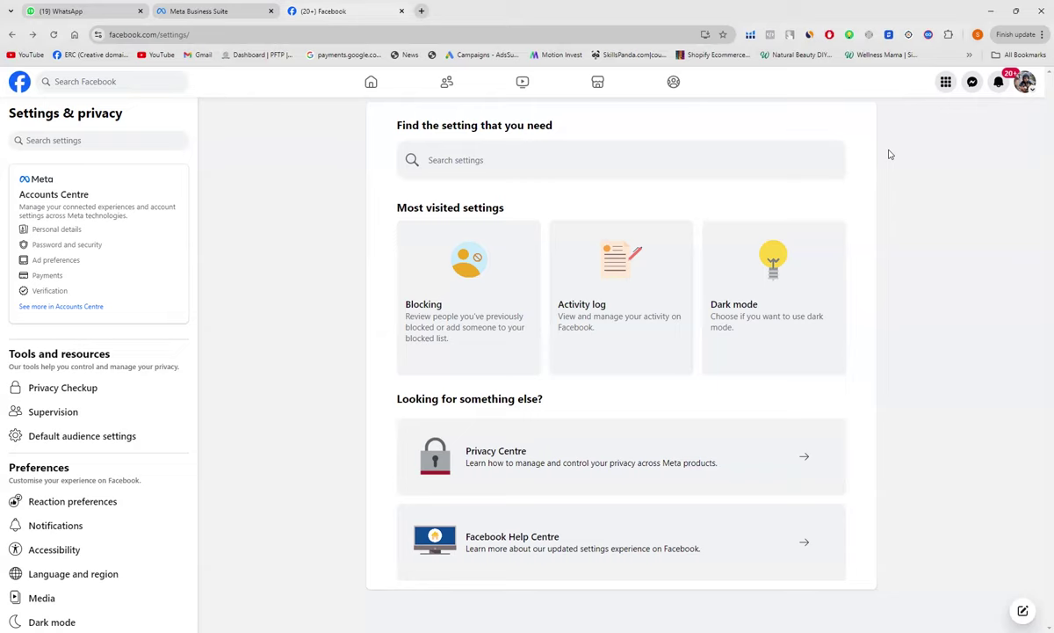
{"action": "left_click", "coordinate": [1025, 83]}
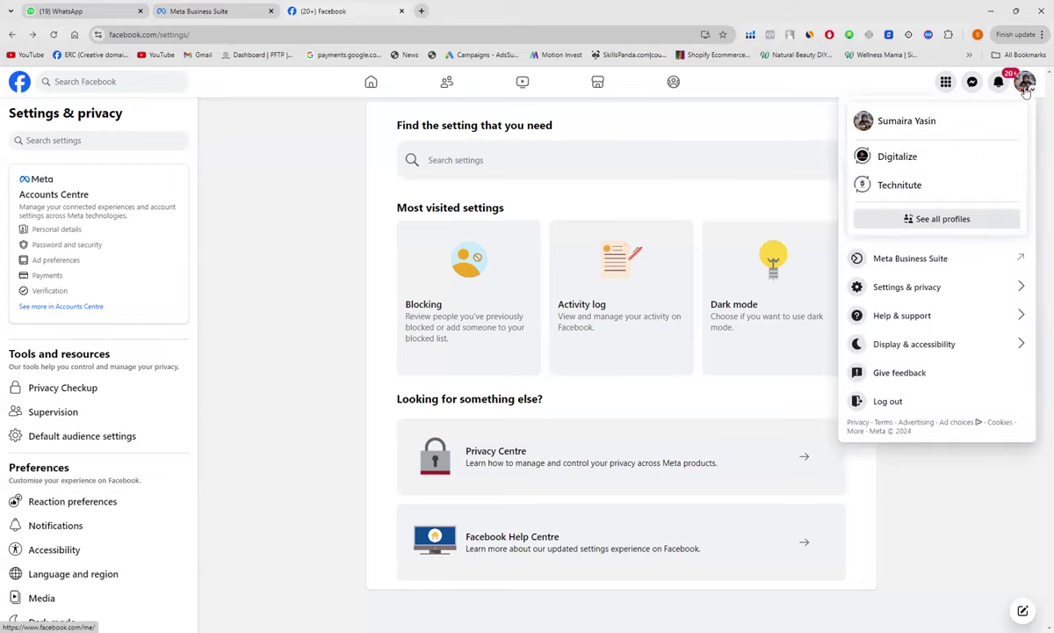
{"action": "left_click", "coordinate": [908, 289]}
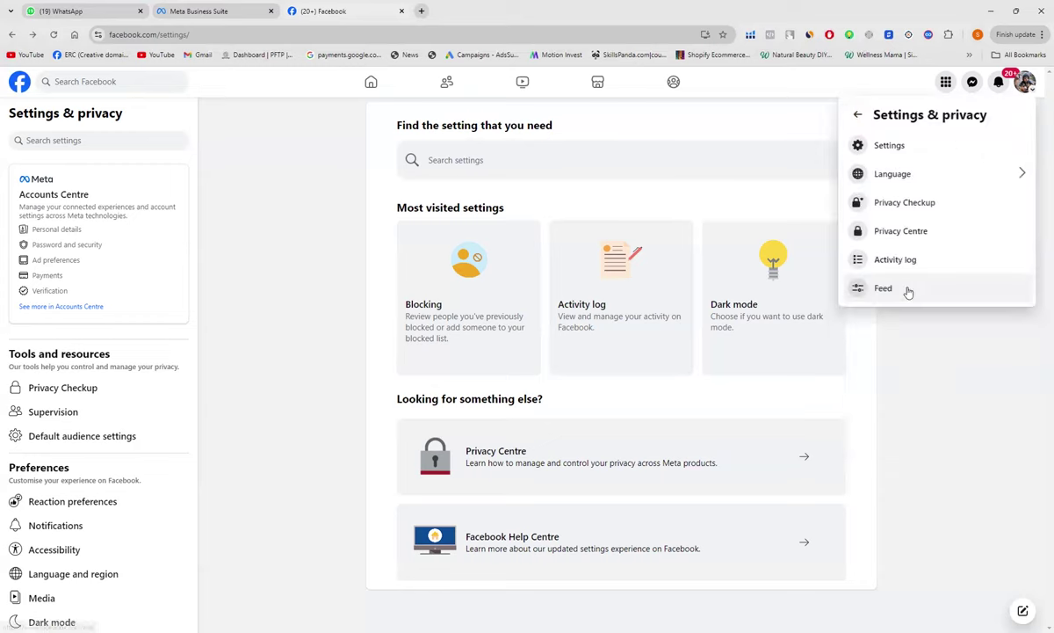
{"action": "left_click", "coordinate": [888, 145]}
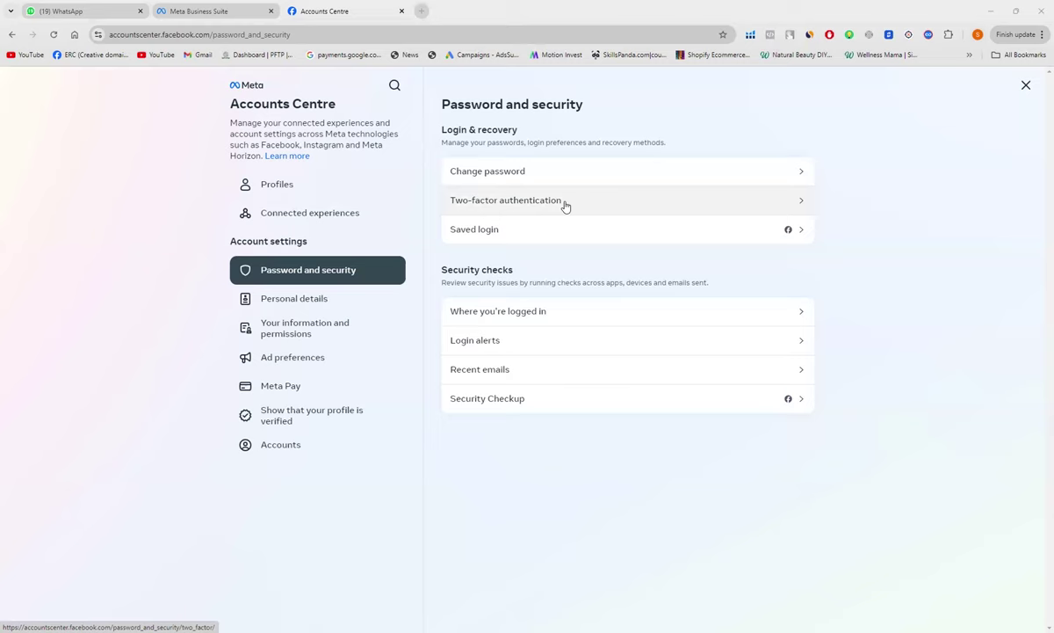
Open two-factor authentication for the Facebook account and submit the saved account password to continue
{"action": "left_click", "coordinate": [625, 206]}
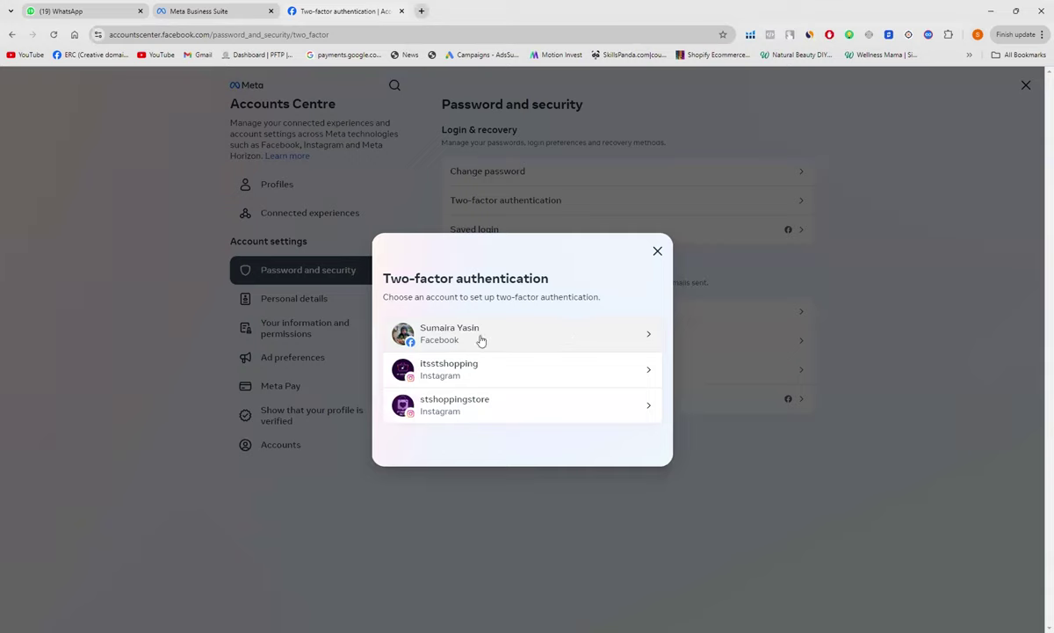
{"action": "left_click", "coordinate": [649, 336]}
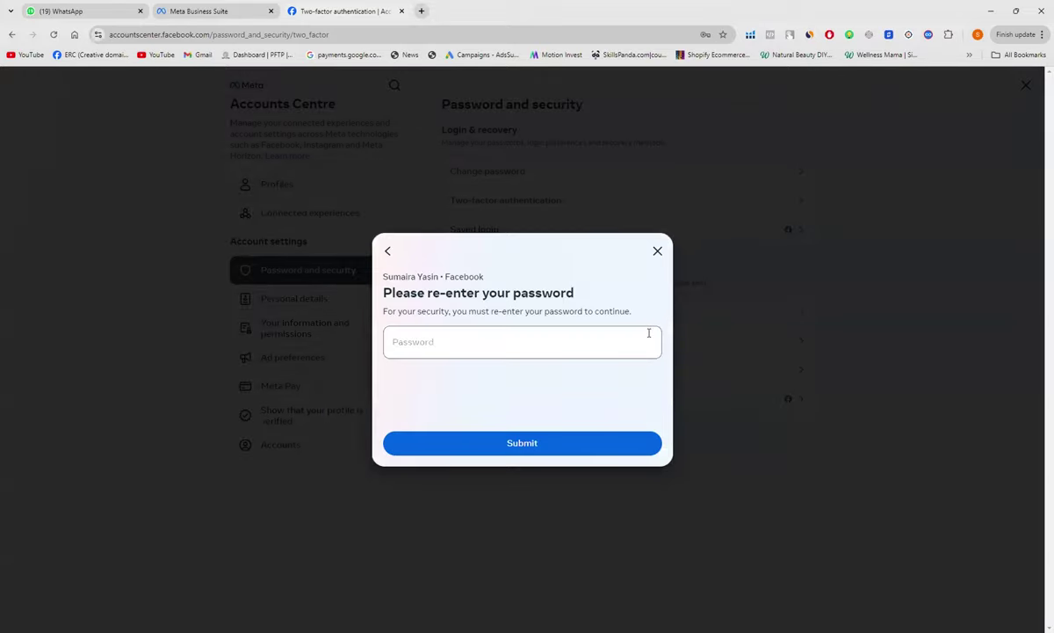
{"action": "left_click", "coordinate": [581, 344]}
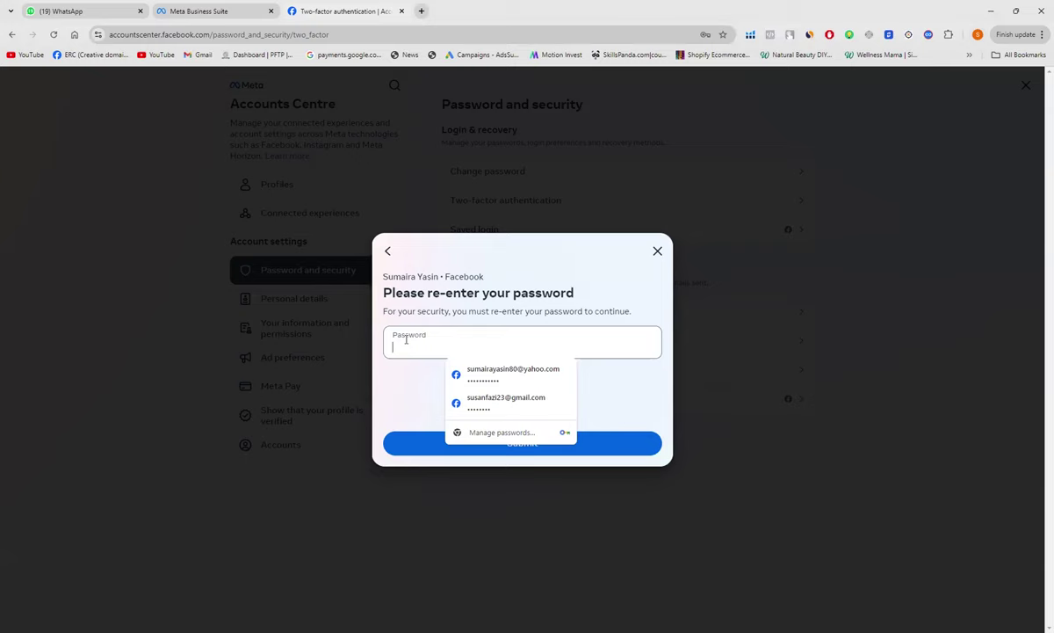
{"action": "left_click", "coordinate": [558, 271]}
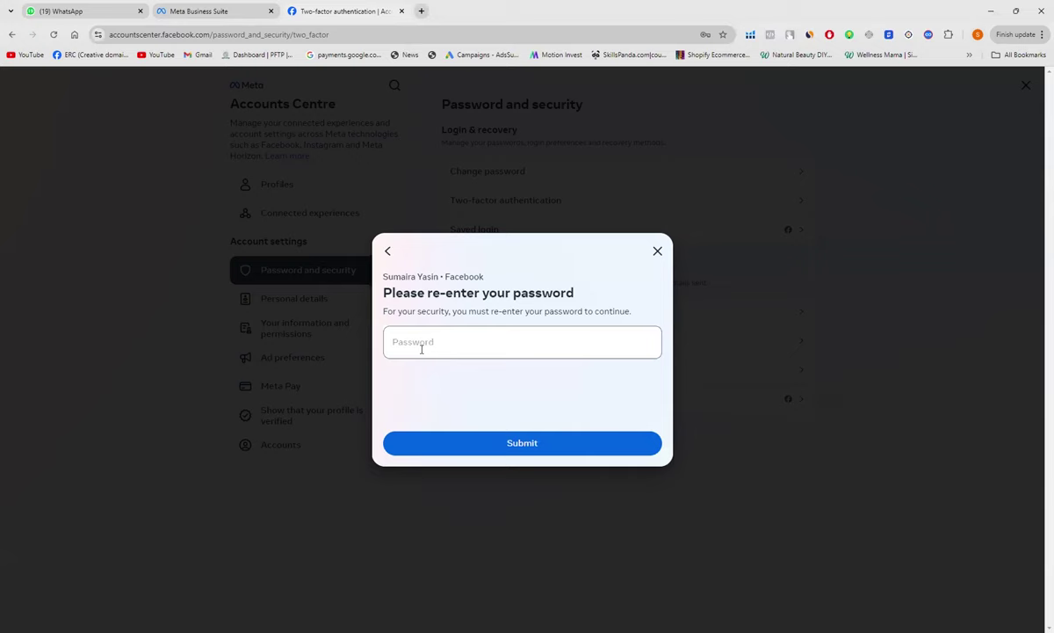
{"action": "left_click", "coordinate": [422, 349]}
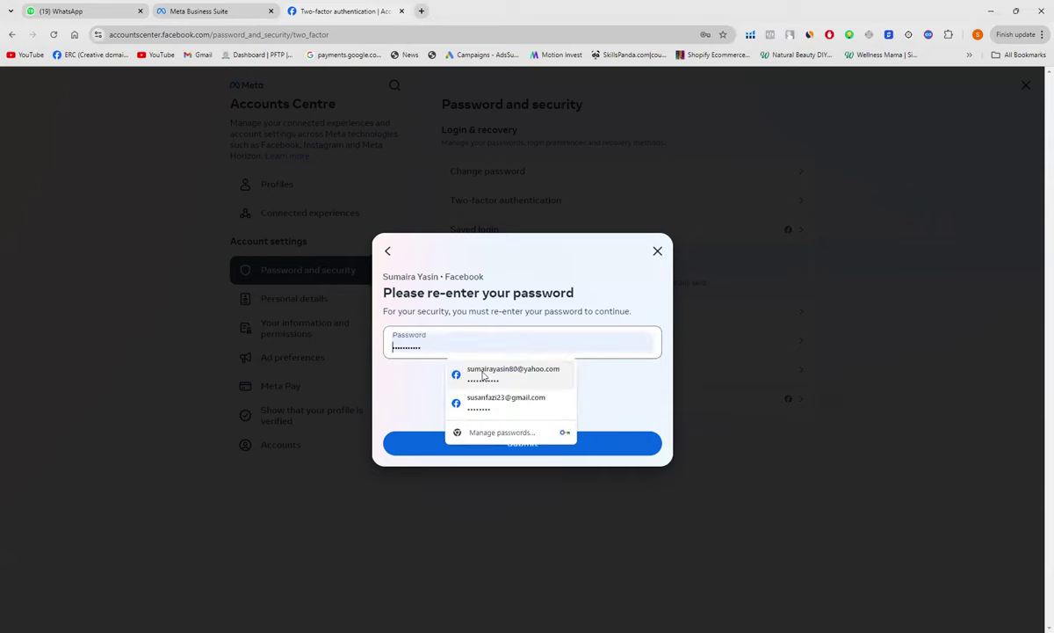
{"action": "left_click", "coordinate": [561, 263]}
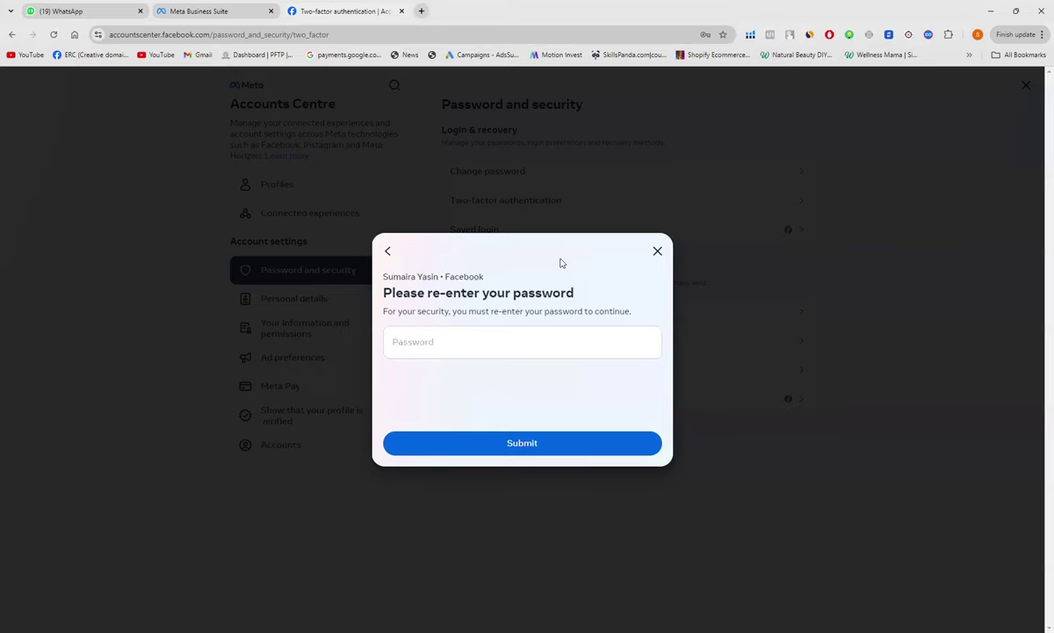
{"action": "left_click", "coordinate": [461, 346]}
{"action": "left_click", "coordinate": [485, 374]}
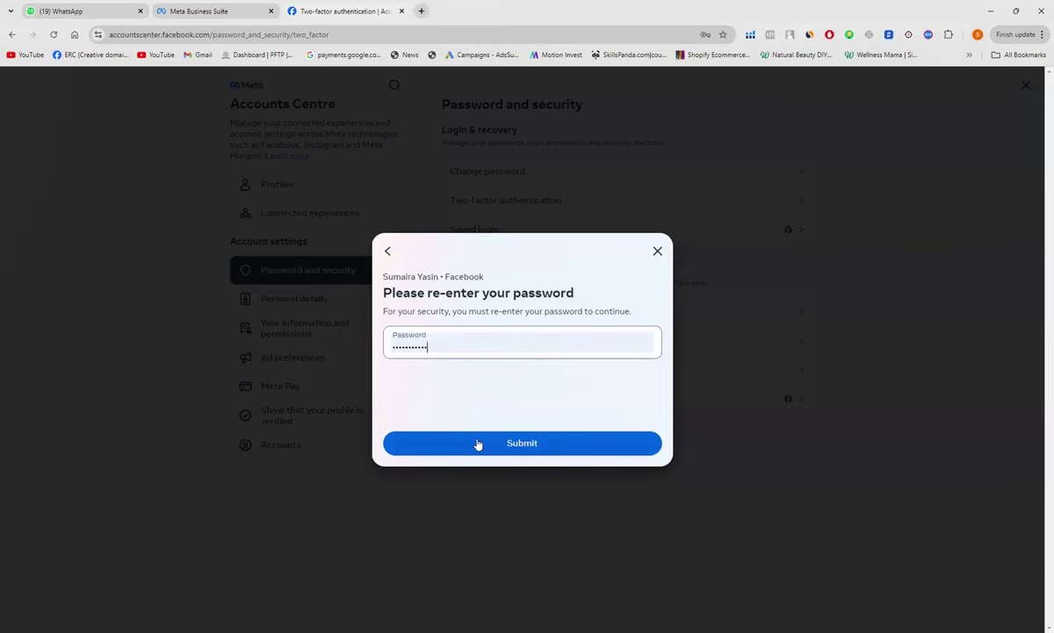
{"action": "left_click", "coordinate": [477, 442]}
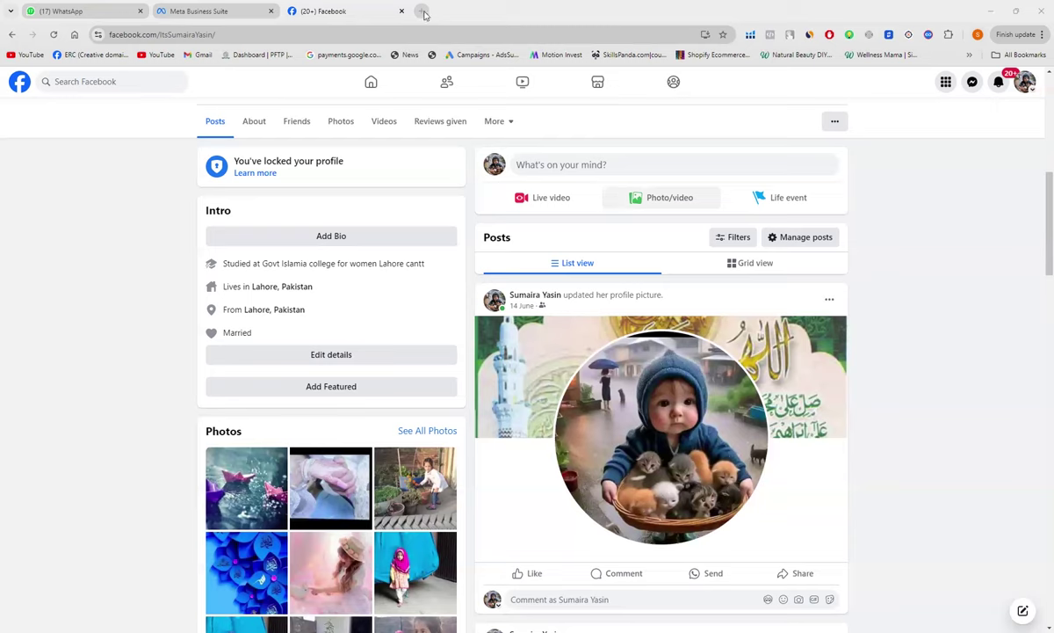
Open business.facebook.com/overview in a new browser tab
{"action": "key", "text": "ctrl+t"}
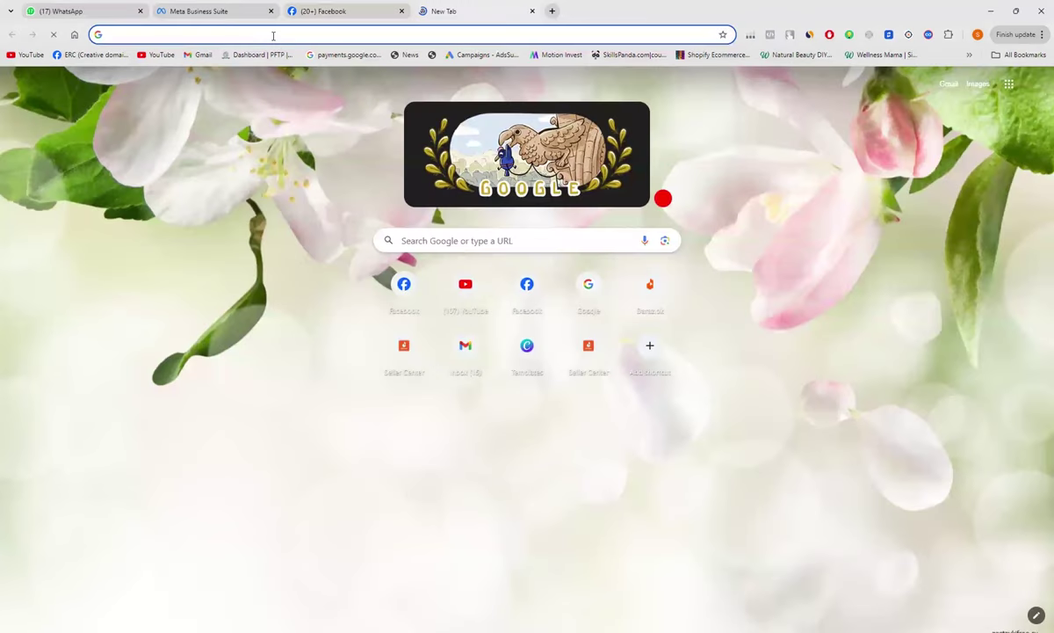
{"action": "type", "text": "busi"}
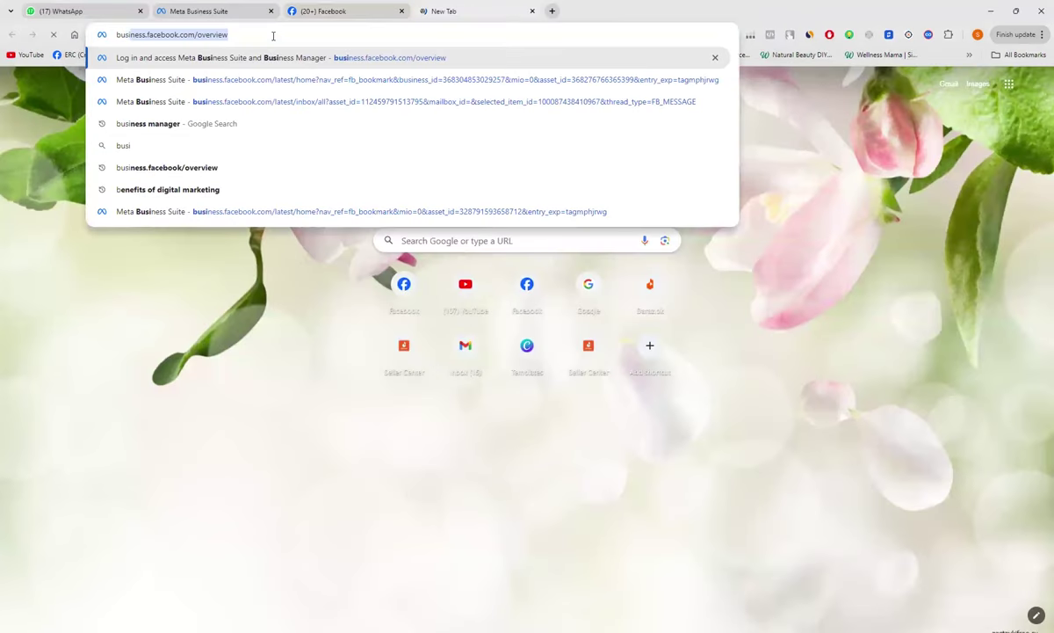
{"action": "type", "text": "ness"}
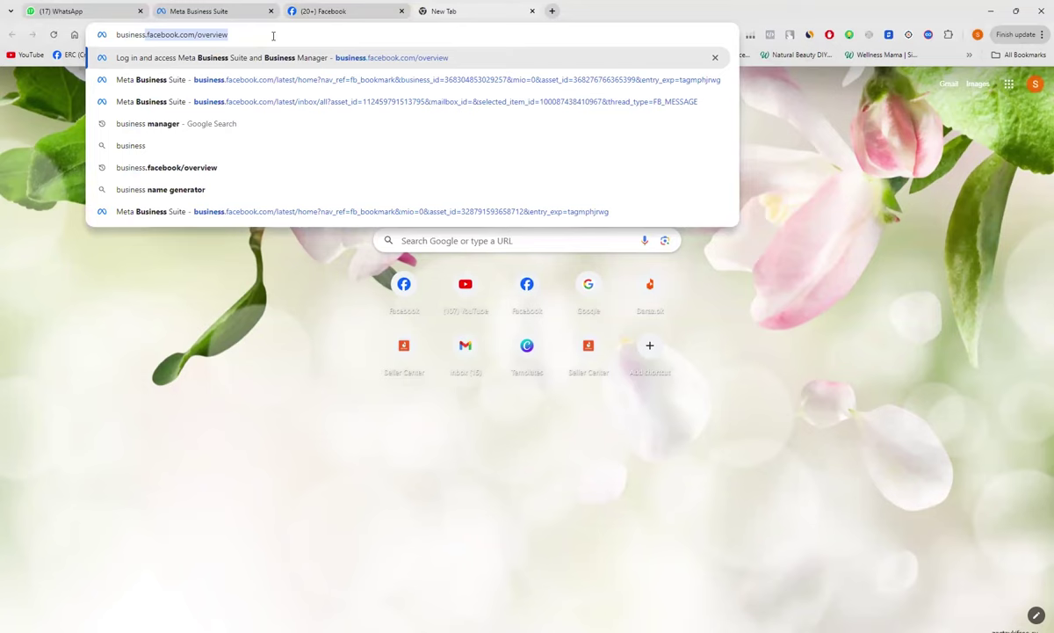
{"action": "key", "text": "Return"}
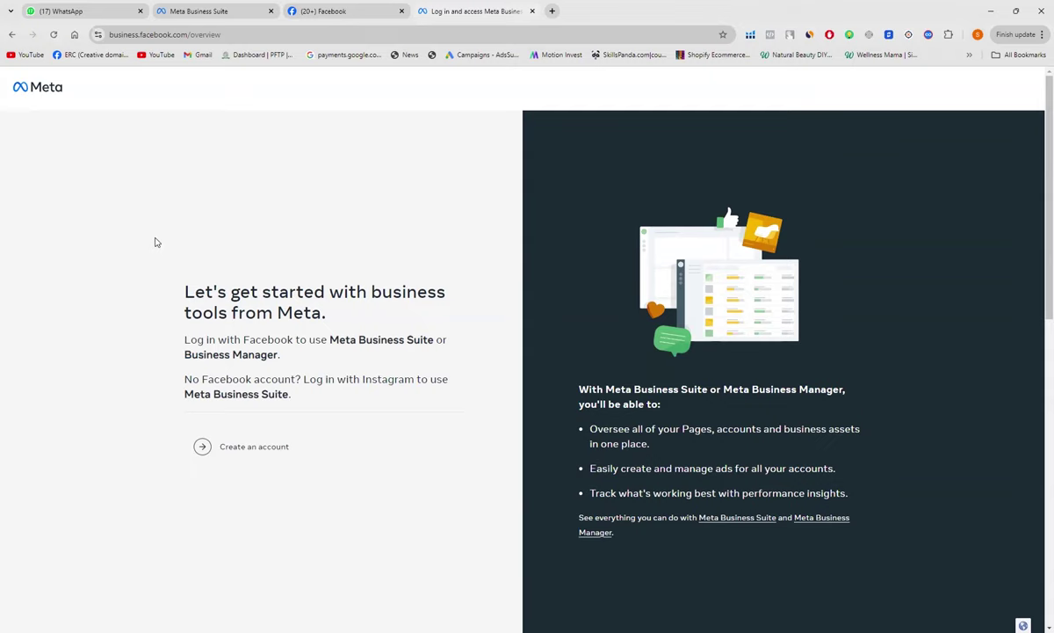
Start creating a Business Manager account and go through the portfolio form's business name and business email fields
{"action": "left_click", "coordinate": [242, 450]}
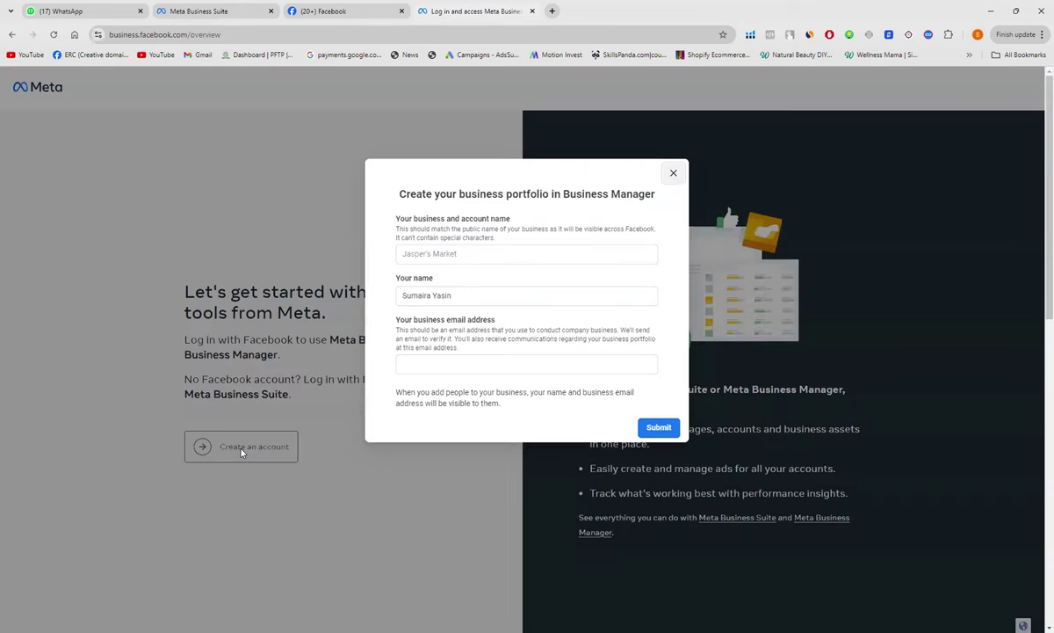
{"action": "left_click", "coordinate": [422, 257]}
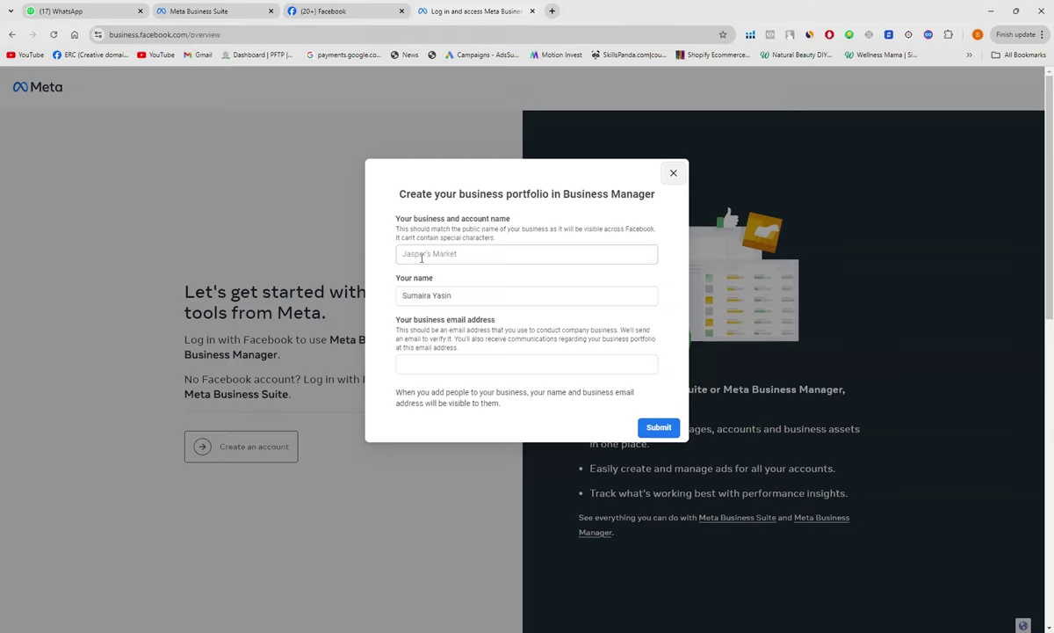
{"action": "left_click", "coordinate": [421, 256]}
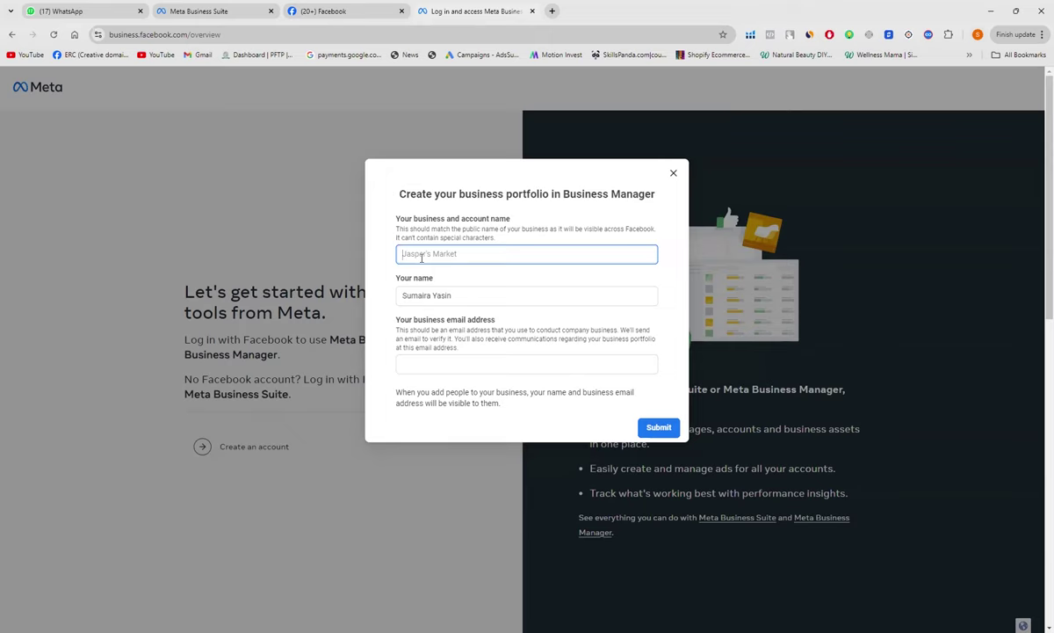
{"action": "left_click", "coordinate": [427, 363]}
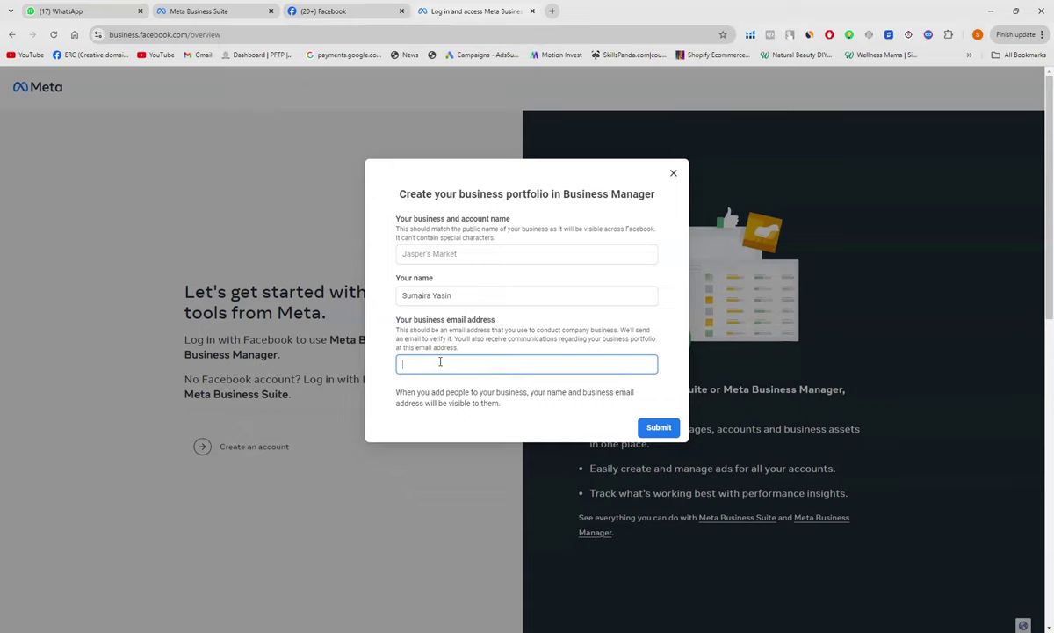
{"action": "scroll", "coordinate": [530, 163], "scroll_direction": "down", "scroll_amount": 1}
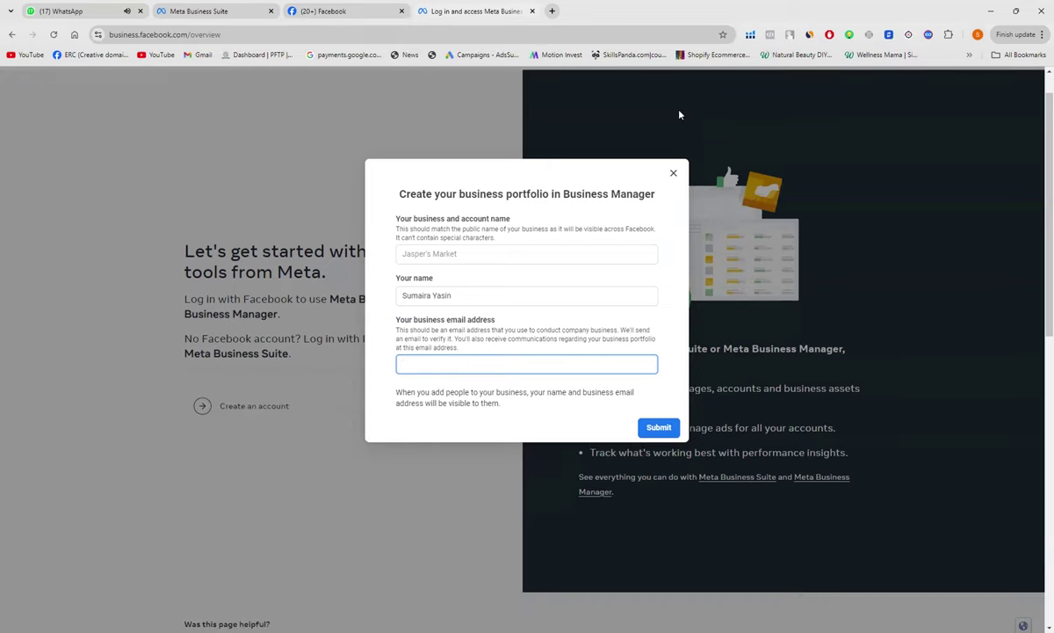
{"action": "scroll", "coordinate": [679, 114], "scroll_direction": "down", "scroll_amount": 1}
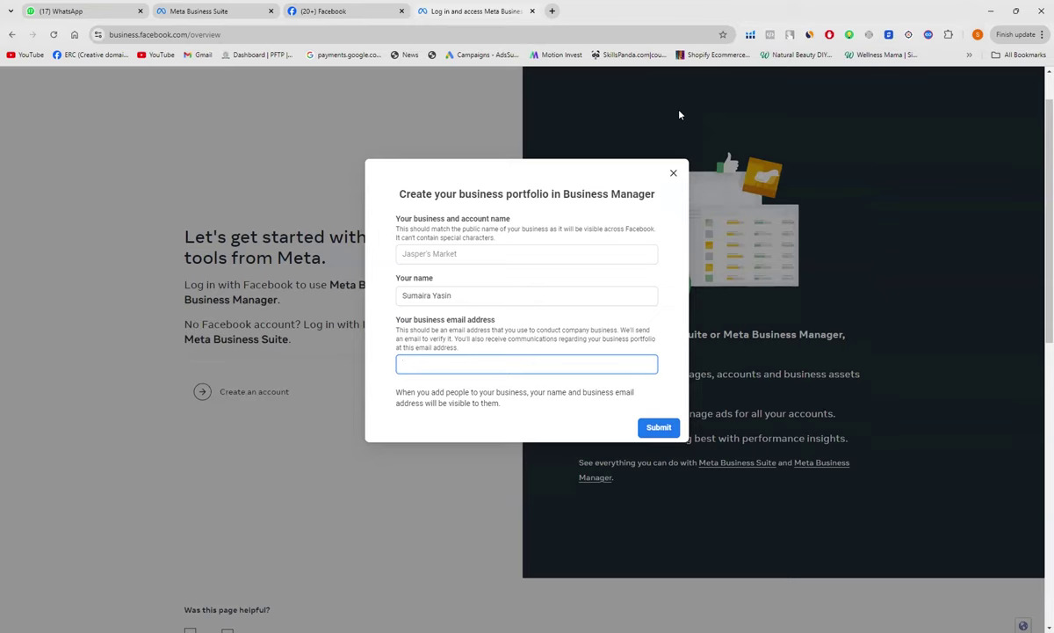
{"action": "left_click", "coordinate": [464, 255]}
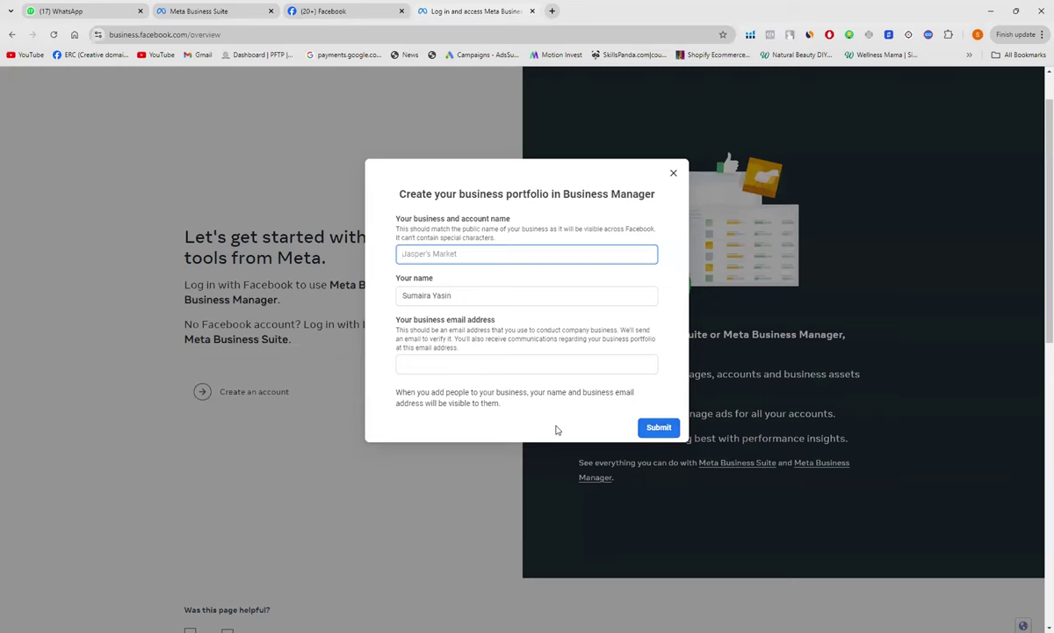
Look at the Ads Manager campaigns page and return to the business portfolio form
{"action": "left_click", "coordinate": [349, 9]}
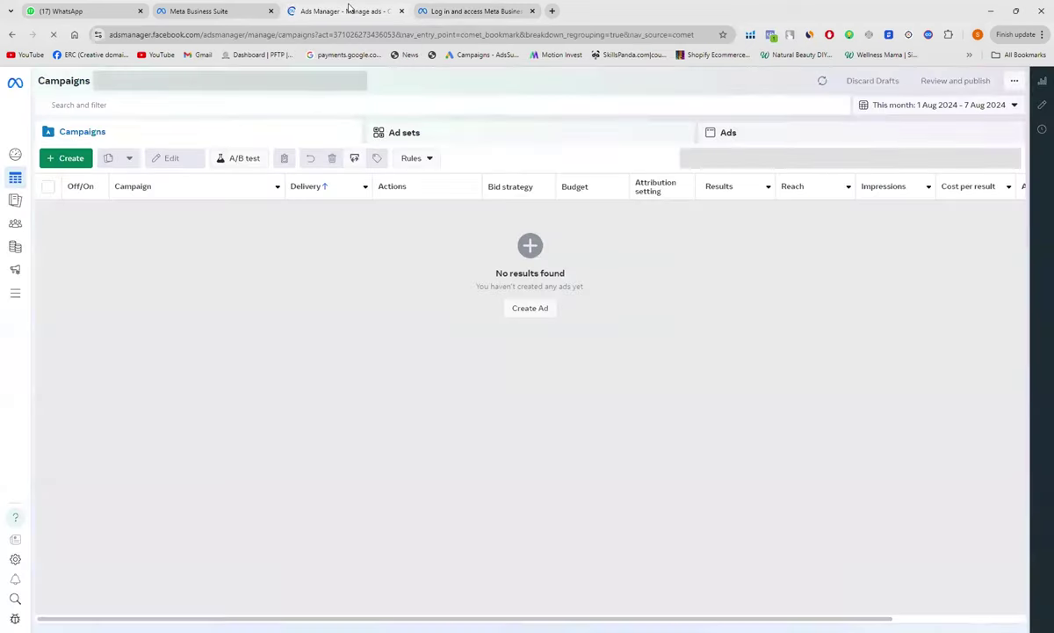
{"action": "left_click", "coordinate": [470, 14]}
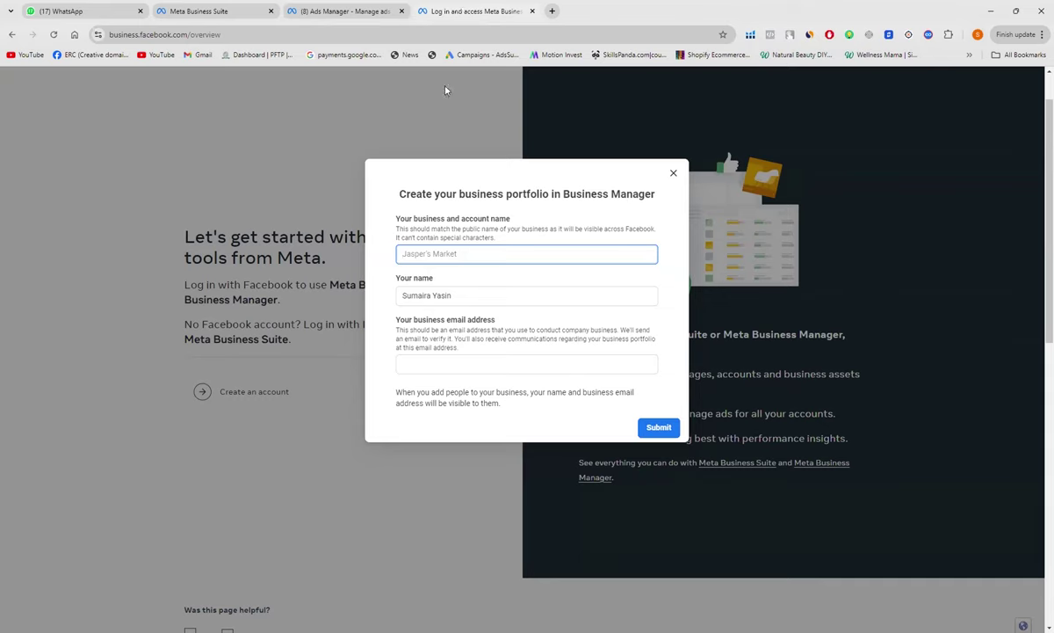
Open Lean Domain Search in a new browser tab, look through available names containing "ads", and return to the business portfolio form
{"action": "left_click", "coordinate": [554, 11]}
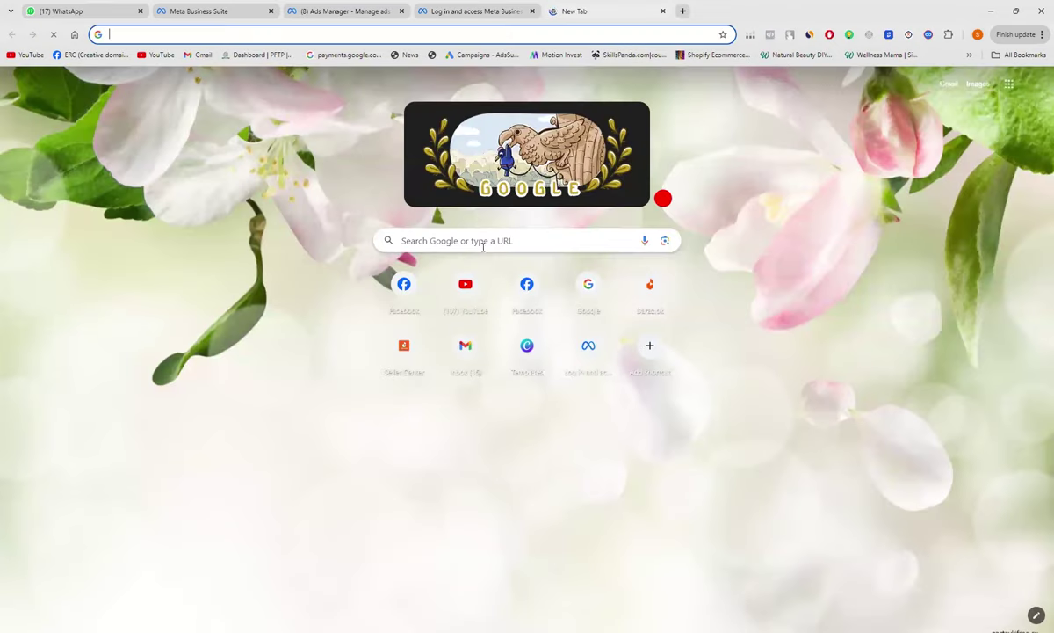
{"action": "left_click", "coordinate": [482, 247]}
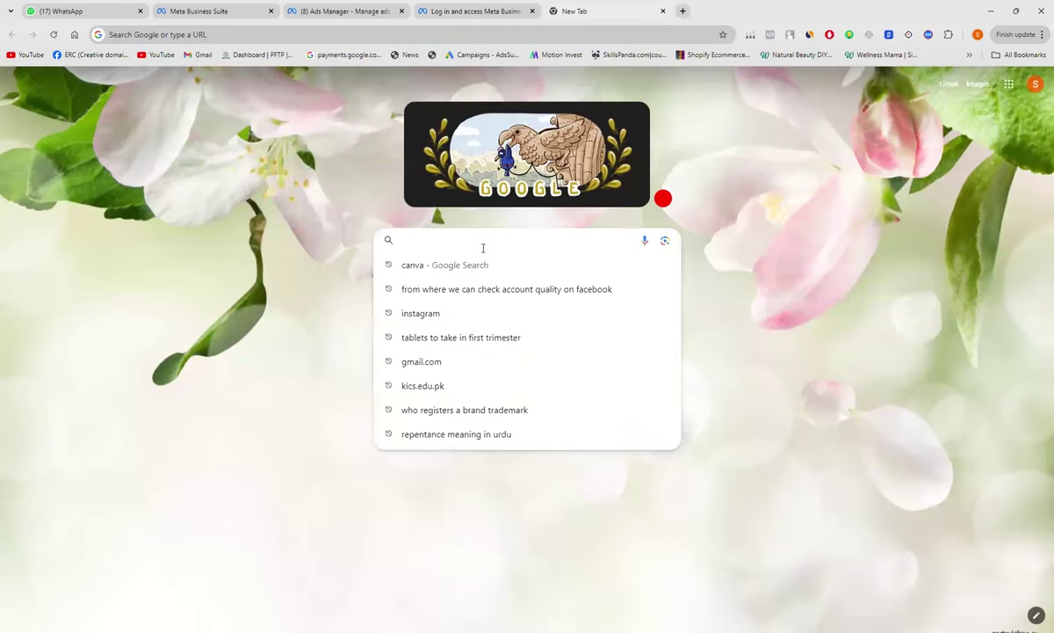
{"action": "type", "text": "Le"}
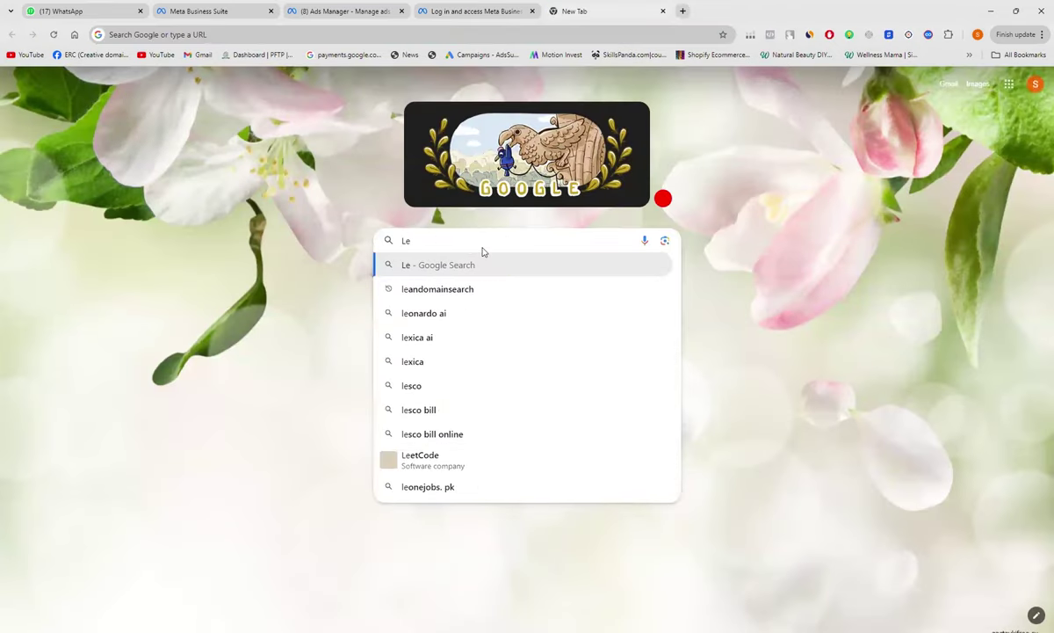
{"action": "type", "text": "an"}
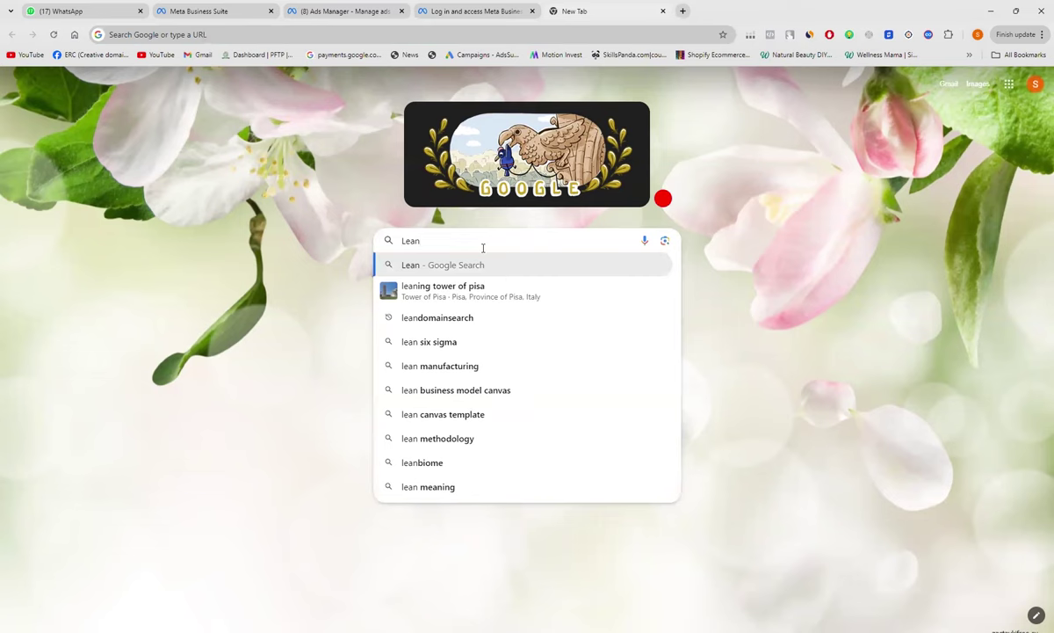
{"action": "type", "text": "doma"}
{"action": "key", "text": "Return"}
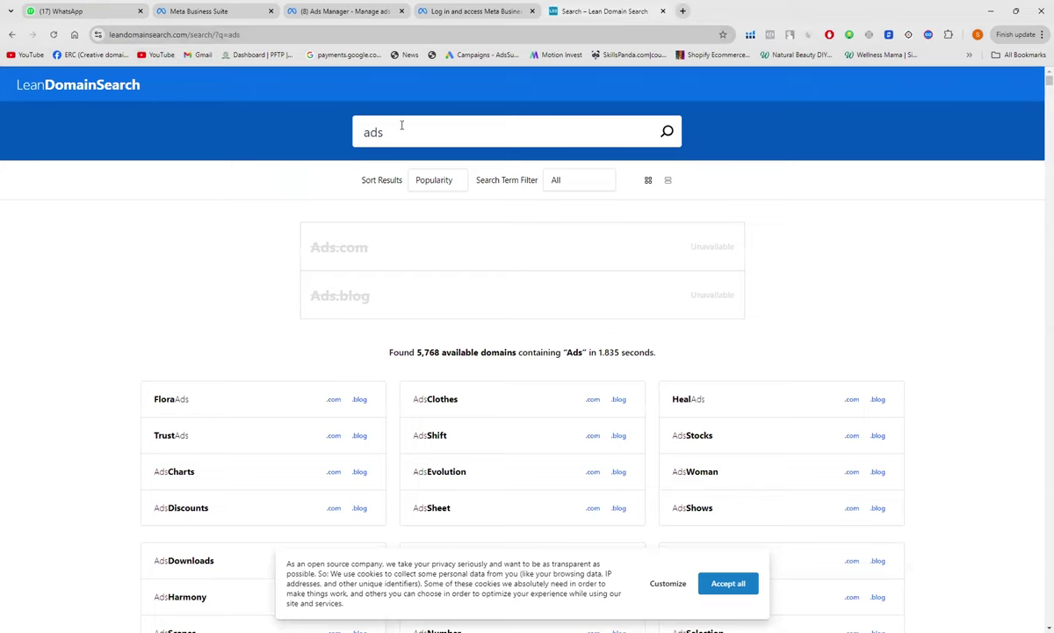
{"action": "scroll", "coordinate": [233, 504], "scroll_direction": "down", "scroll_amount": 5}
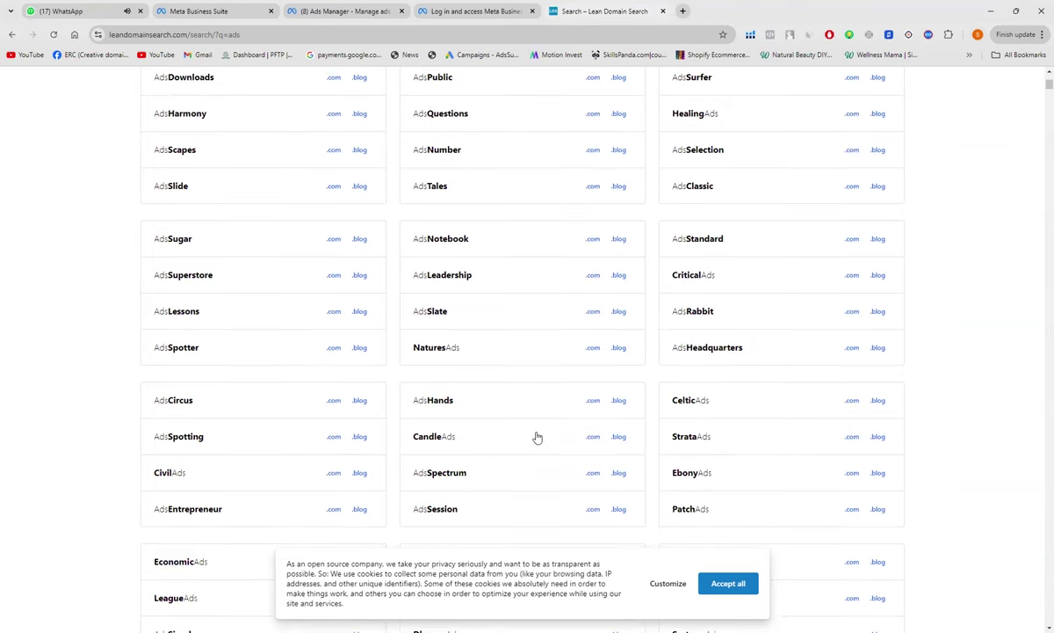
{"action": "left_click", "coordinate": [436, 12]}
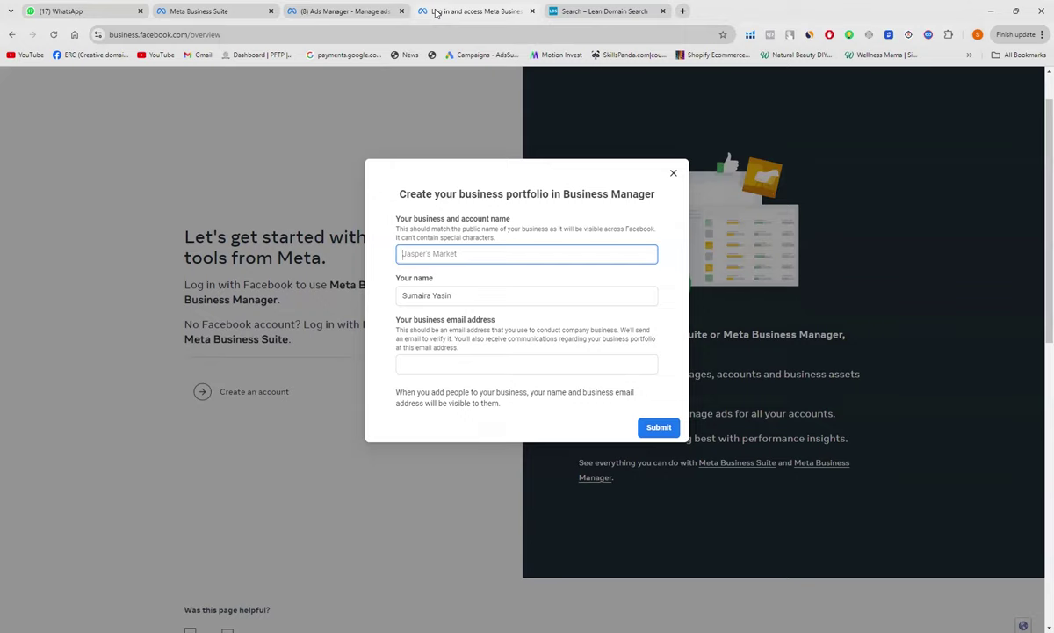
Search Google for canva in a new browser tab and open the Canva website
{"action": "left_click", "coordinate": [683, 12]}
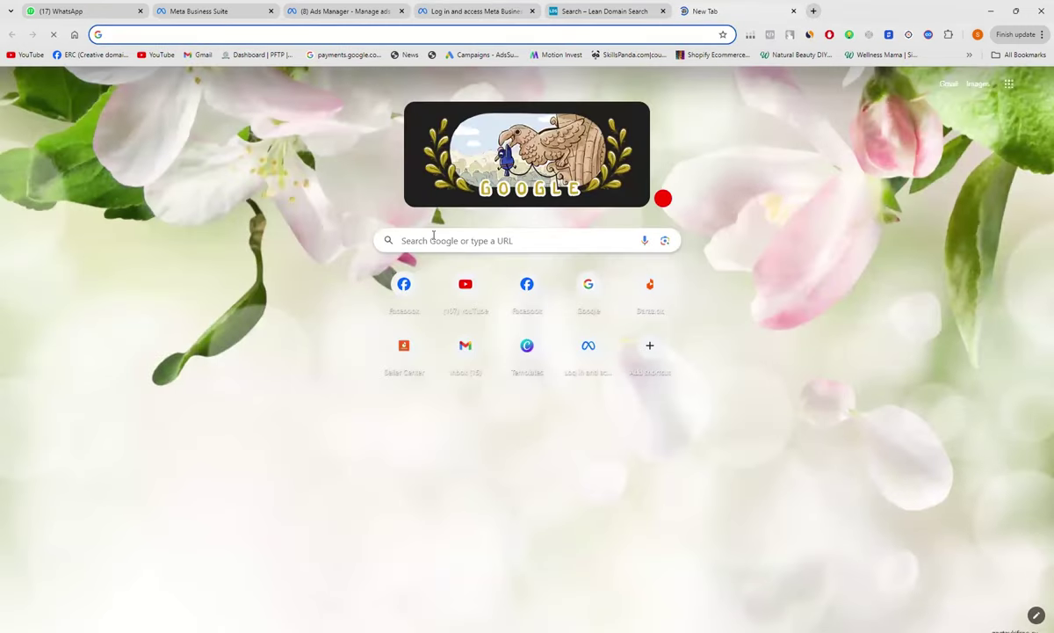
{"action": "left_click", "coordinate": [430, 239]}
{"action": "type", "text": "canv"}
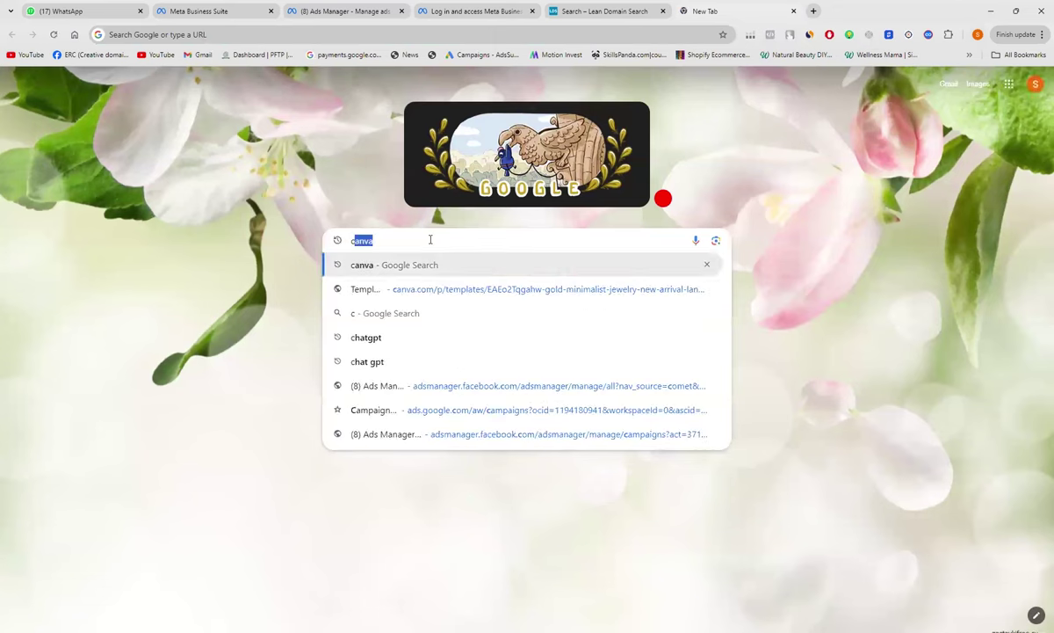
{"action": "type", "text": "a"}
{"action": "key", "text": "Return"}
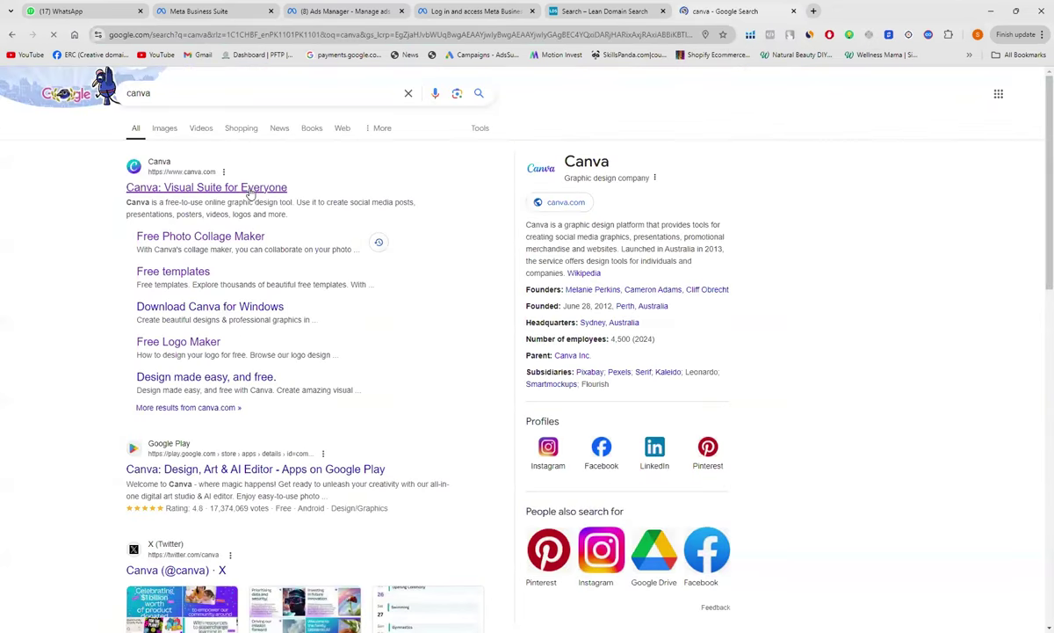
{"action": "left_click", "coordinate": [251, 189]}
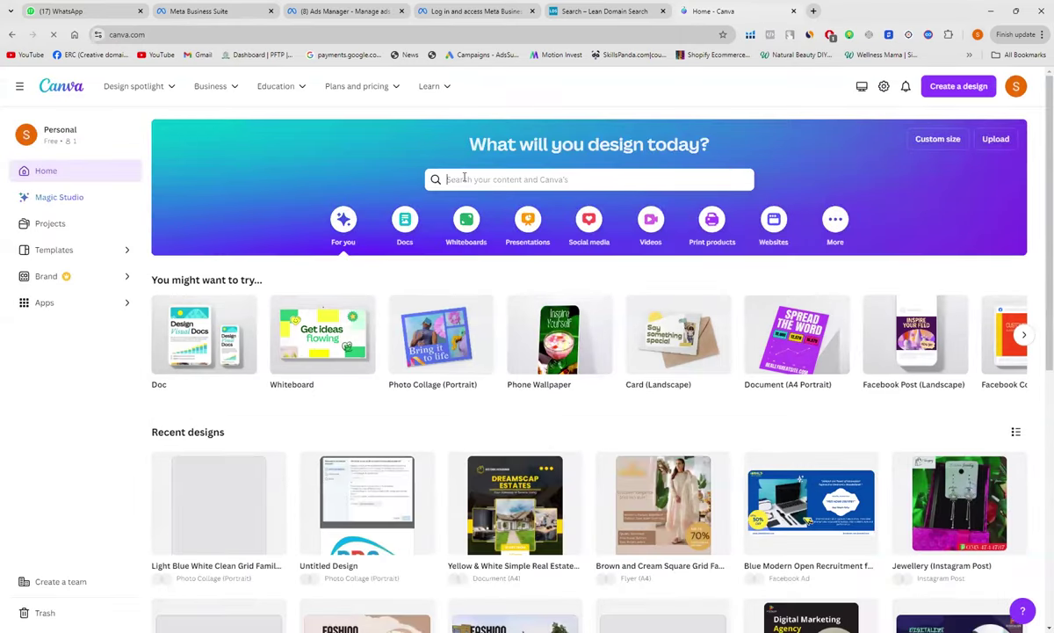
Search Canva for "collage" using the recent search and browse the collage templates
{"action": "left_click", "coordinate": [464, 179]}
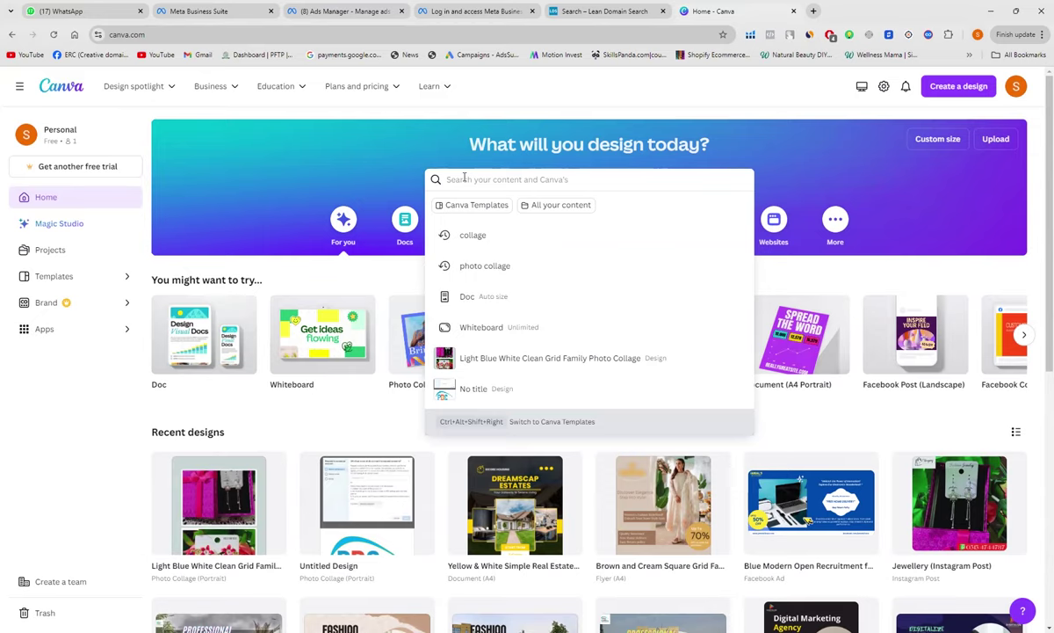
{"action": "left_click", "coordinate": [490, 238]}
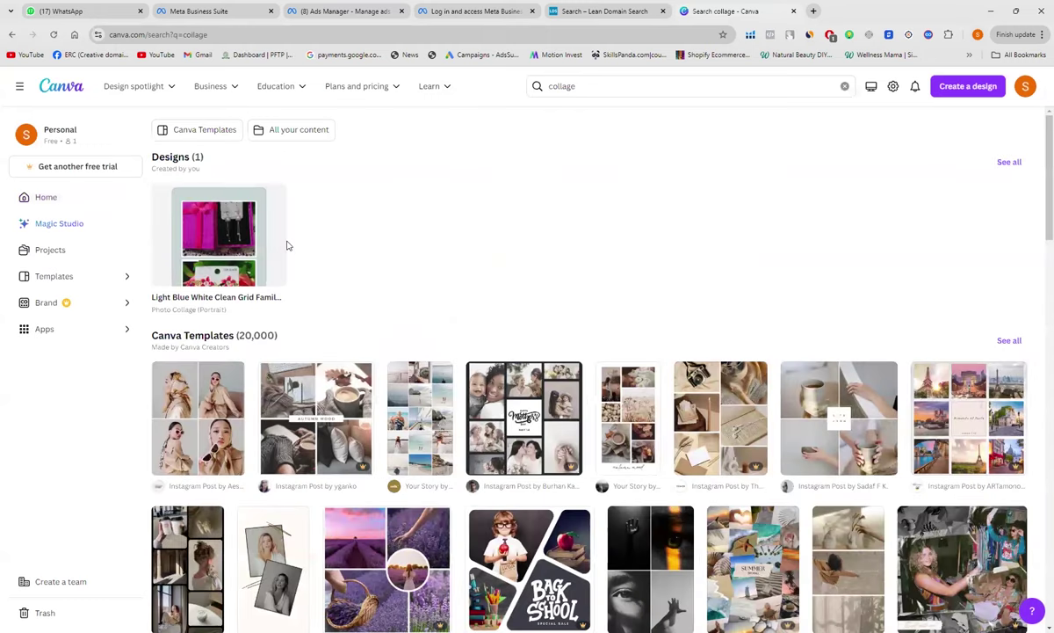
{"action": "scroll", "coordinate": [469, 293], "scroll_direction": "down", "scroll_amount": 1}
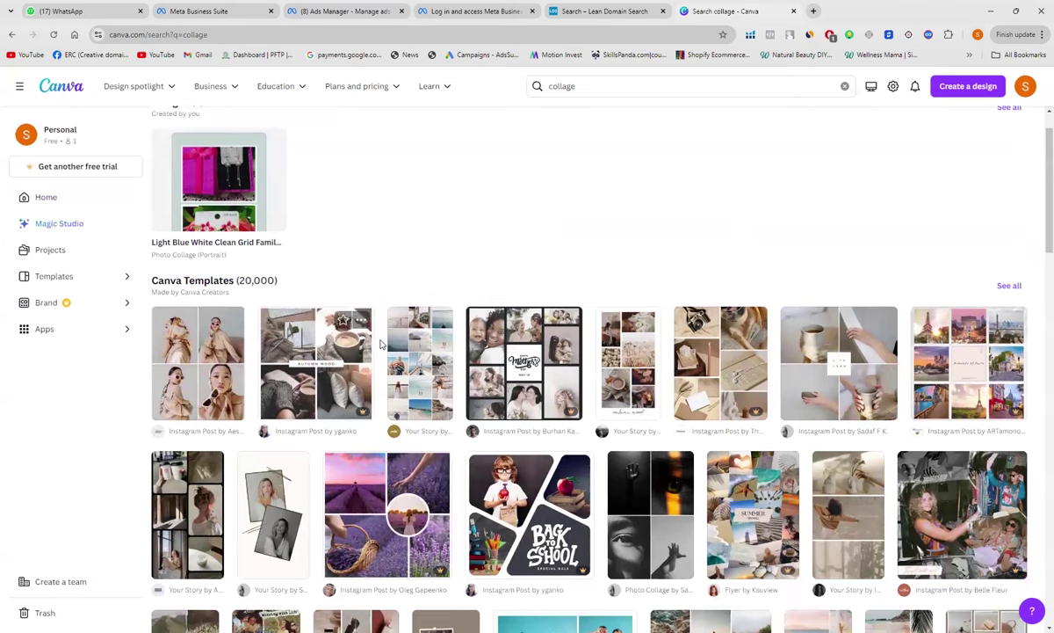
{"action": "scroll", "coordinate": [380, 344], "scroll_direction": "down", "scroll_amount": 3}
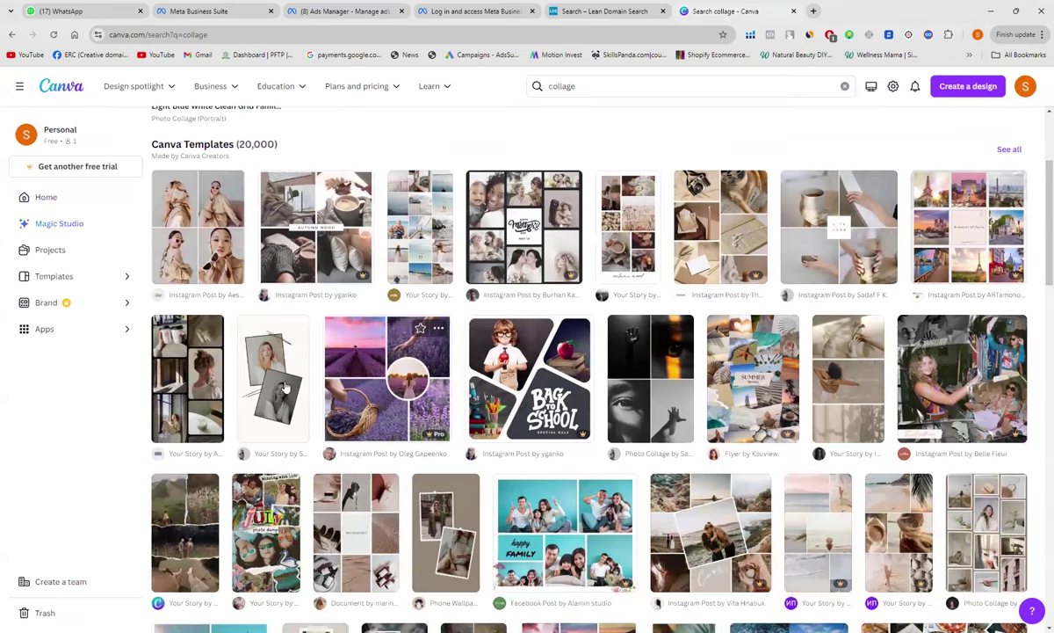
{"action": "scroll", "coordinate": [381, 457], "scroll_direction": "down", "scroll_amount": 5}
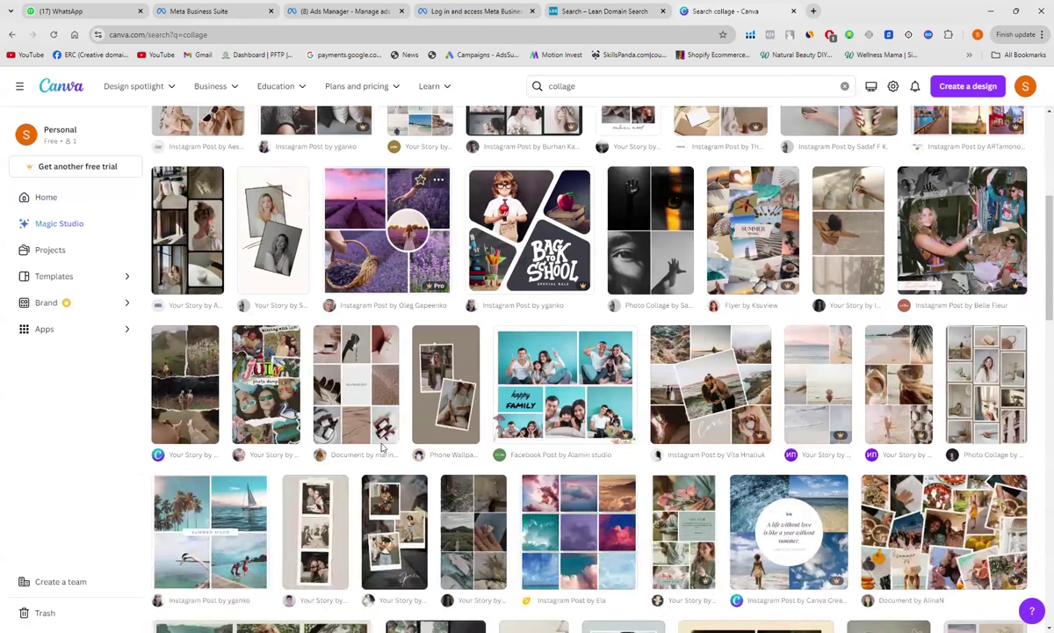
{"action": "scroll", "coordinate": [359, 421], "scroll_direction": "down", "scroll_amount": 7}
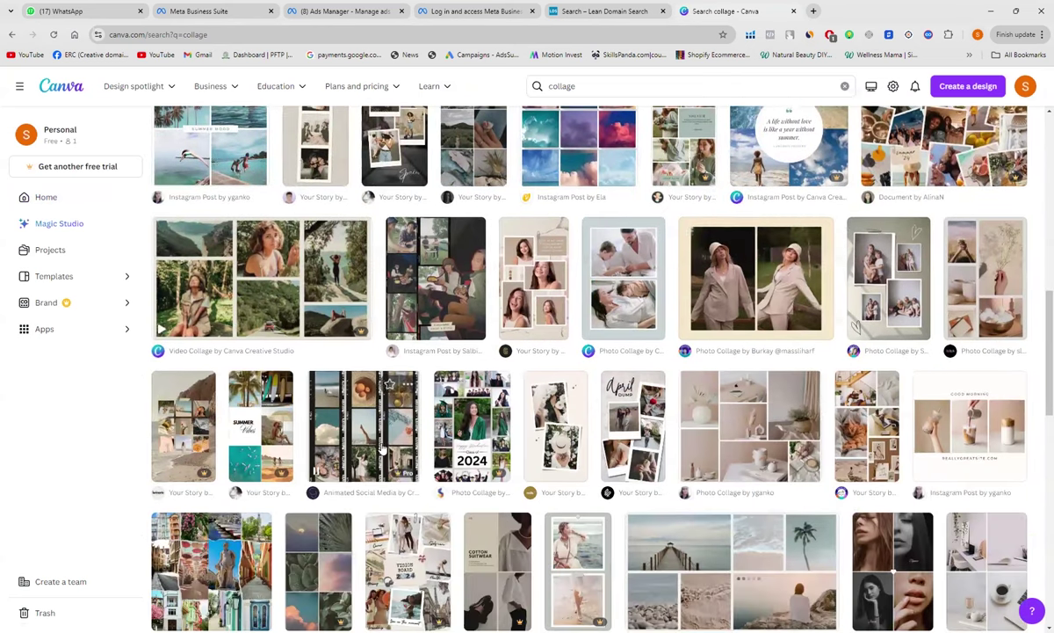
Open the cream landscape template with two rounded photo frames for customizing and show the uploaded images
{"action": "left_click", "coordinate": [737, 281]}
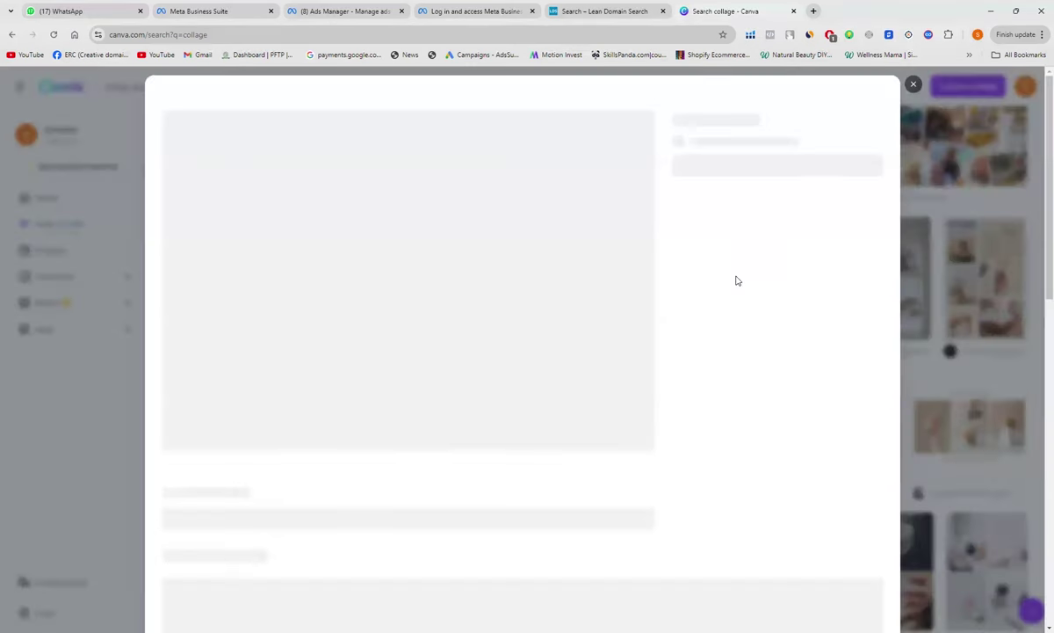
{"action": "key", "text": "Escape"}
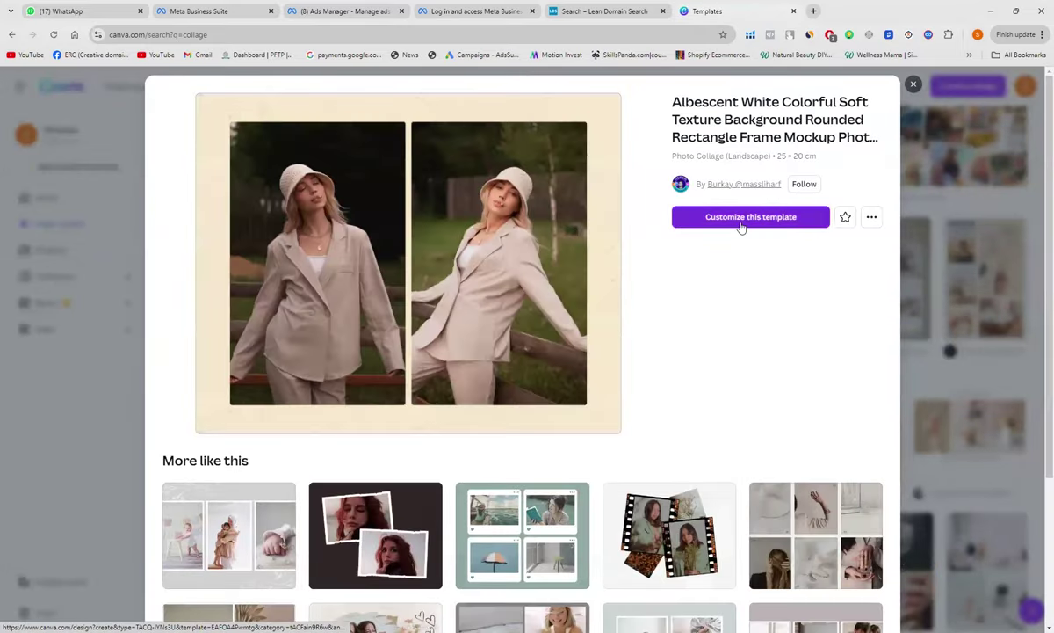
{"action": "scroll", "coordinate": [654, 368], "scroll_direction": "down", "scroll_amount": 3}
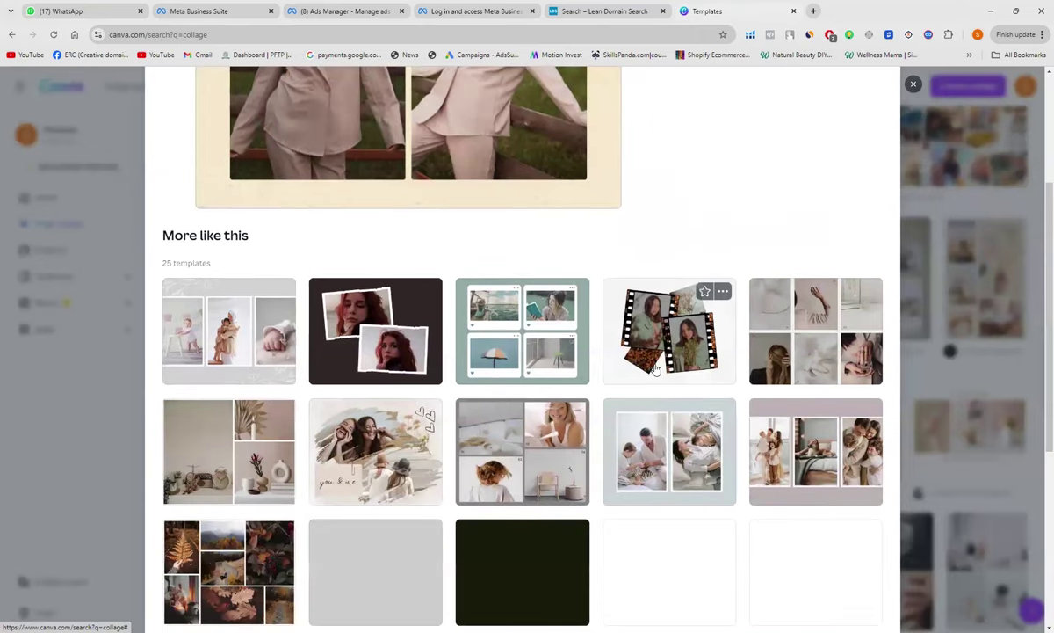
{"action": "scroll", "coordinate": [654, 367], "scroll_direction": "down", "scroll_amount": 2}
{"action": "scroll", "coordinate": [655, 367], "scroll_direction": "down", "scroll_amount": 1}
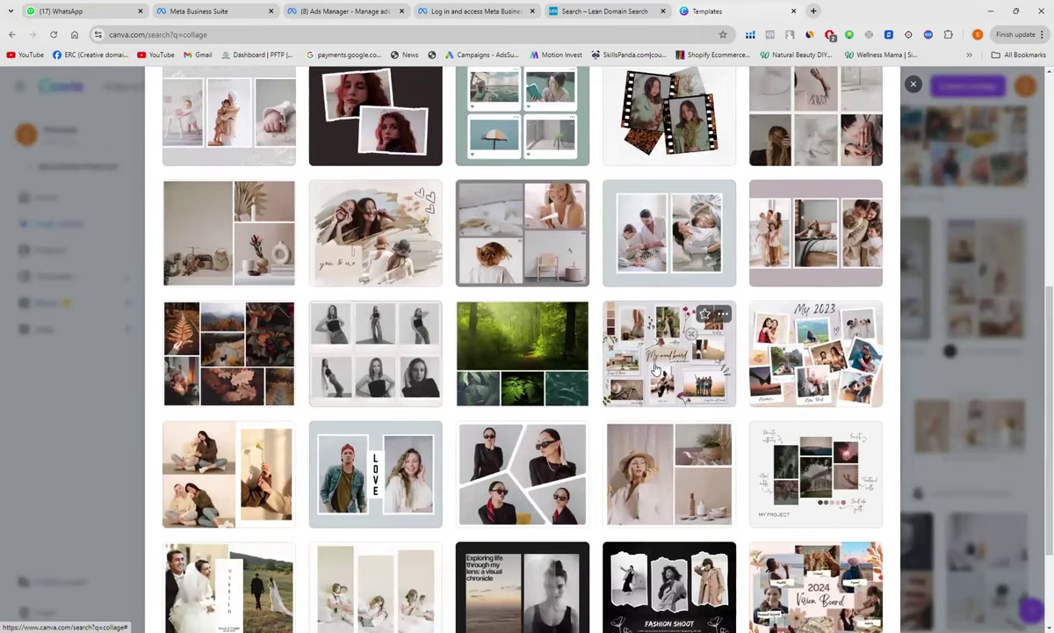
{"action": "scroll", "coordinate": [654, 367], "scroll_direction": "down", "scroll_amount": 2}
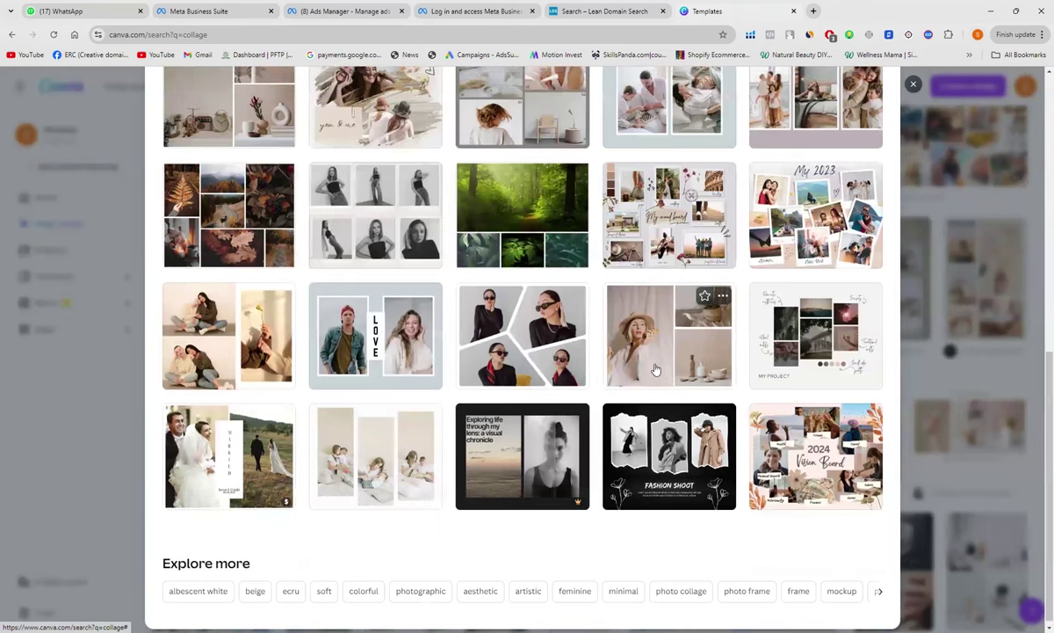
{"action": "scroll", "coordinate": [655, 369], "scroll_direction": "up", "scroll_amount": 6}
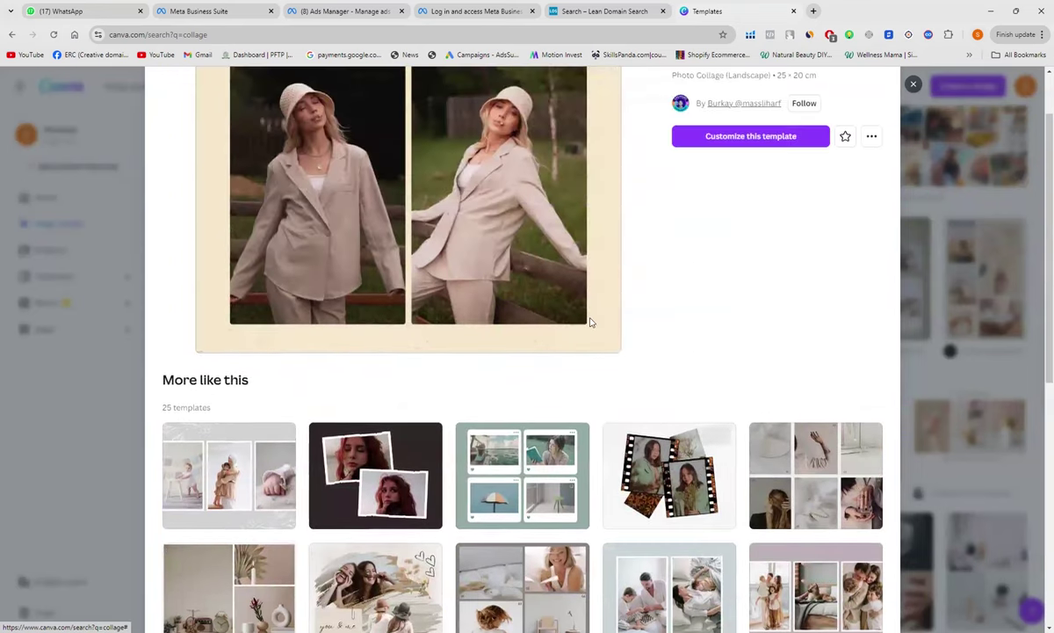
{"action": "left_click", "coordinate": [707, 141]}
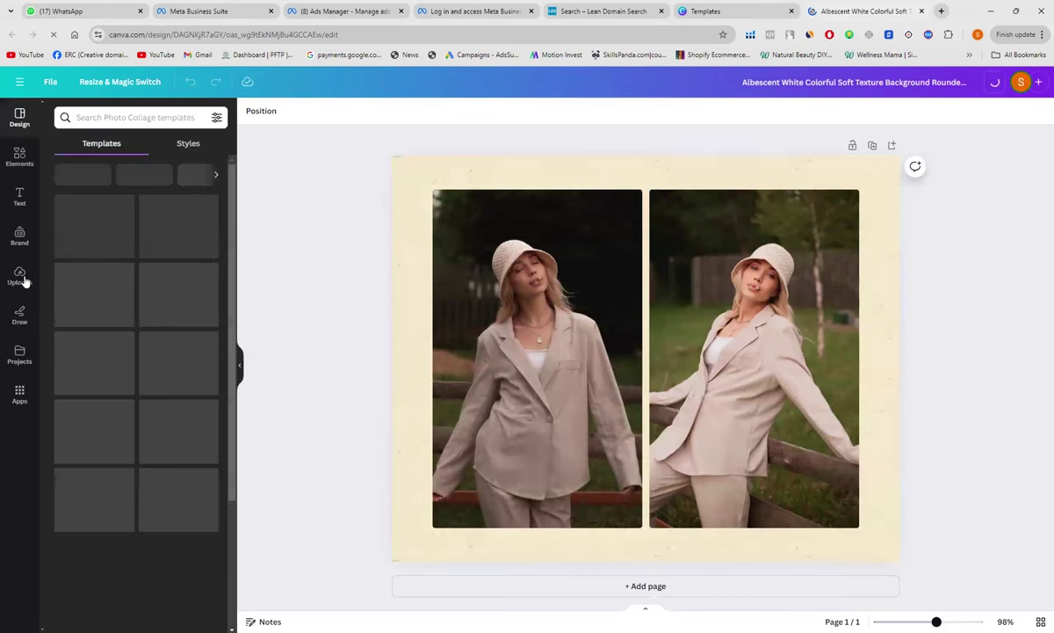
{"action": "left_click", "coordinate": [19, 275]}
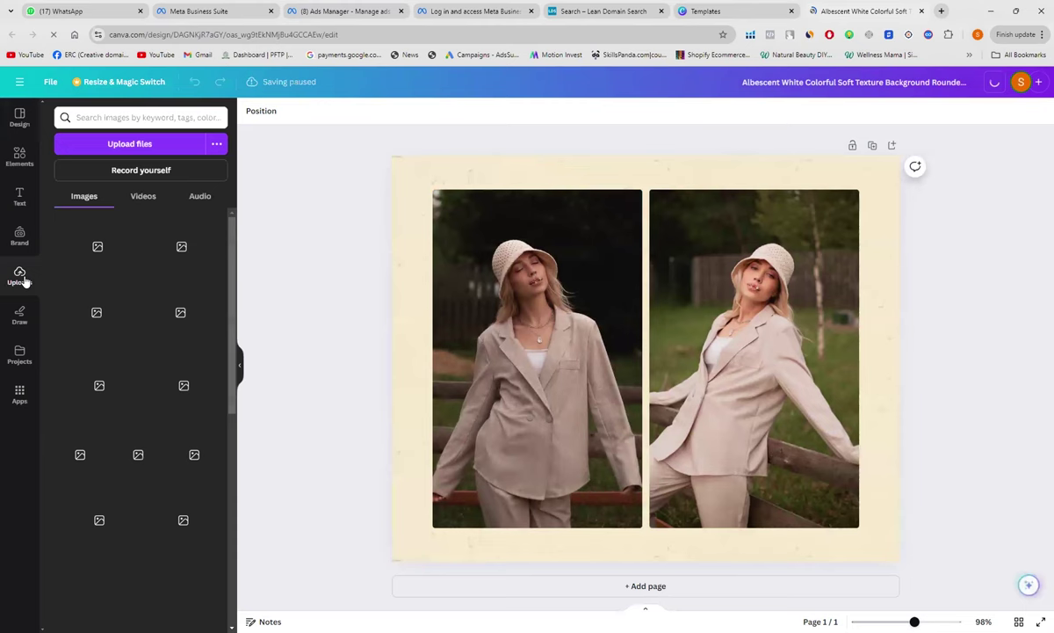
{"action": "left_click", "coordinate": [161, 143]}
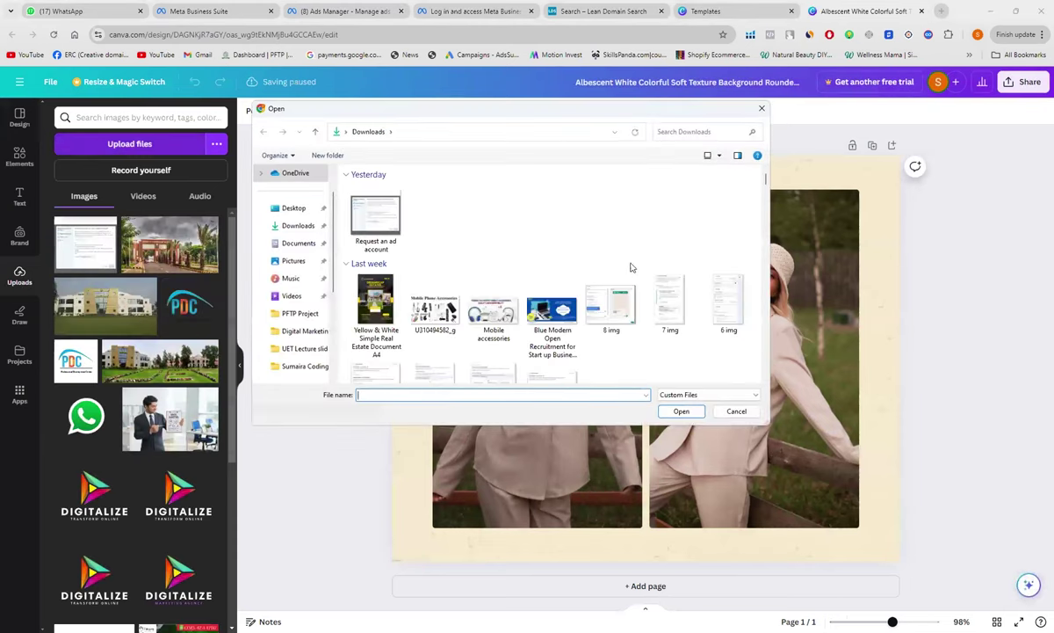
{"action": "scroll", "coordinate": [555, 334], "scroll_direction": "down", "scroll_amount": 10}
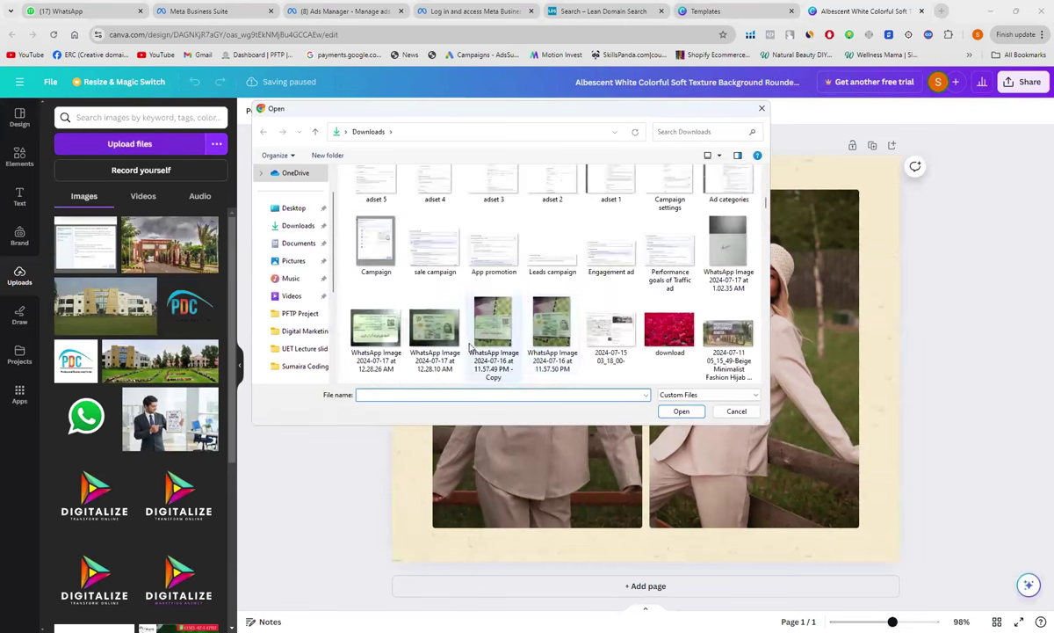
{"action": "scroll", "coordinate": [471, 347], "scroll_direction": "down", "scroll_amount": 1}
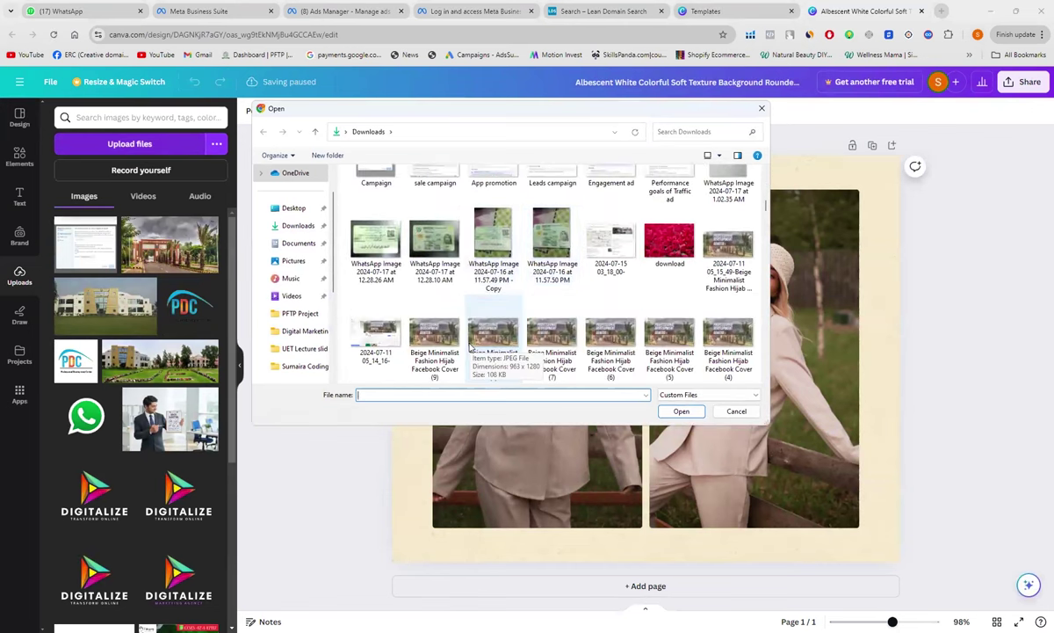
{"action": "left_click", "coordinate": [762, 110]}
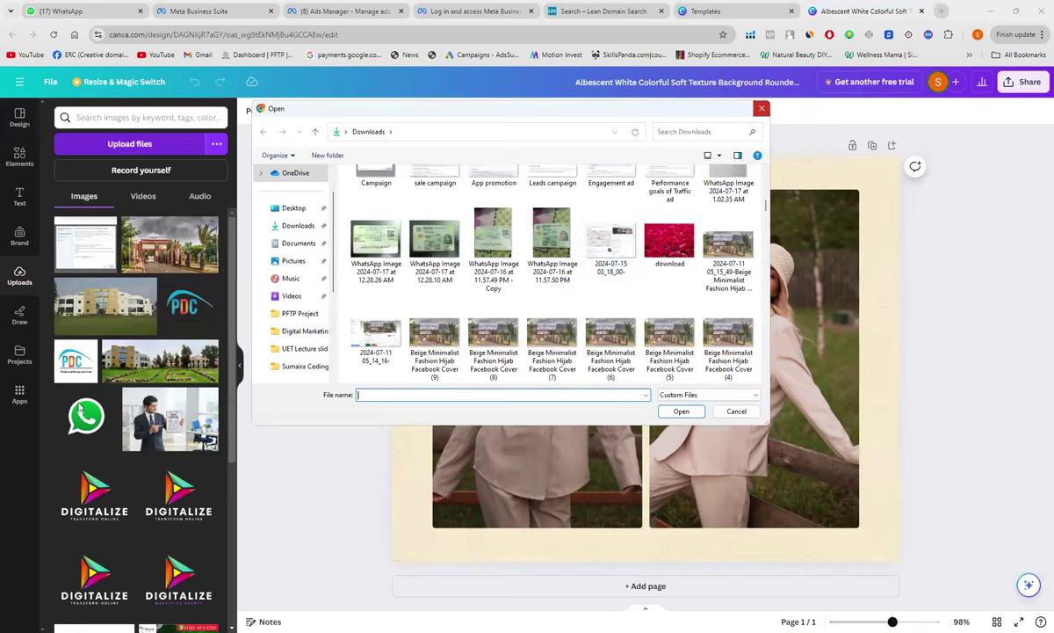
Fill the collage's left frame with the uploaded auditorium building photo and its right frame with the red university gate photo
{"action": "left_click", "coordinate": [84, 303]}
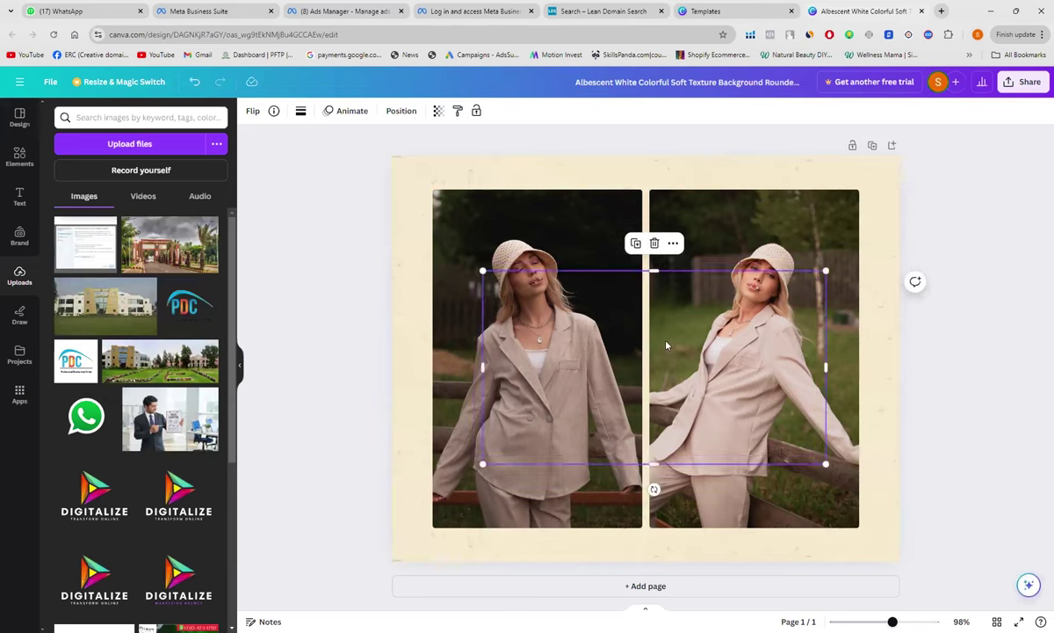
{"action": "left_click_drag", "start_coordinate": [622, 319], "coordinate": [537, 332]}
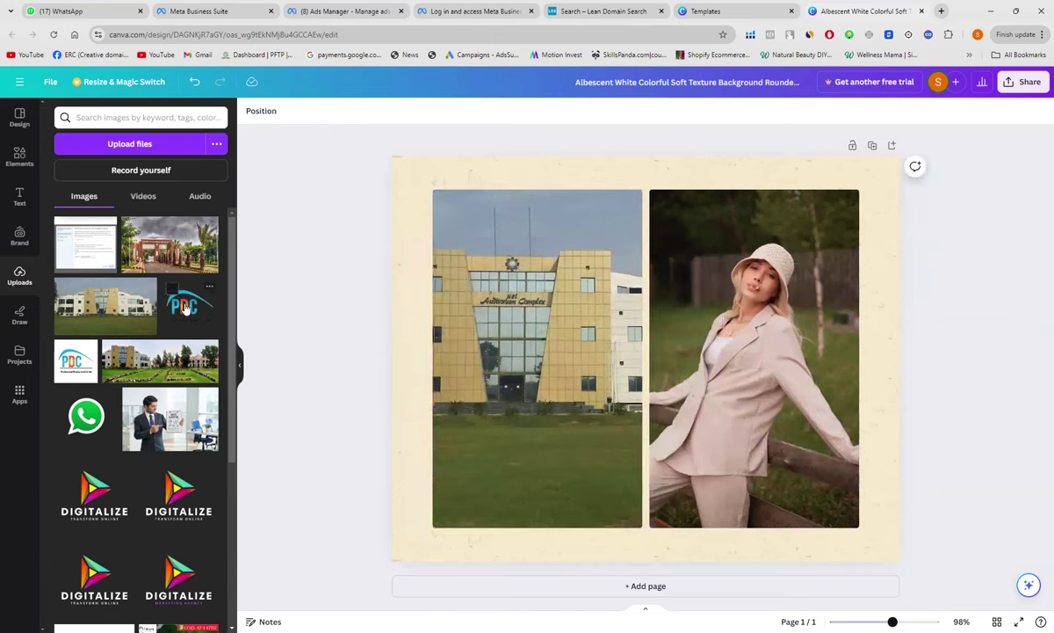
{"action": "left_click", "coordinate": [187, 254]}
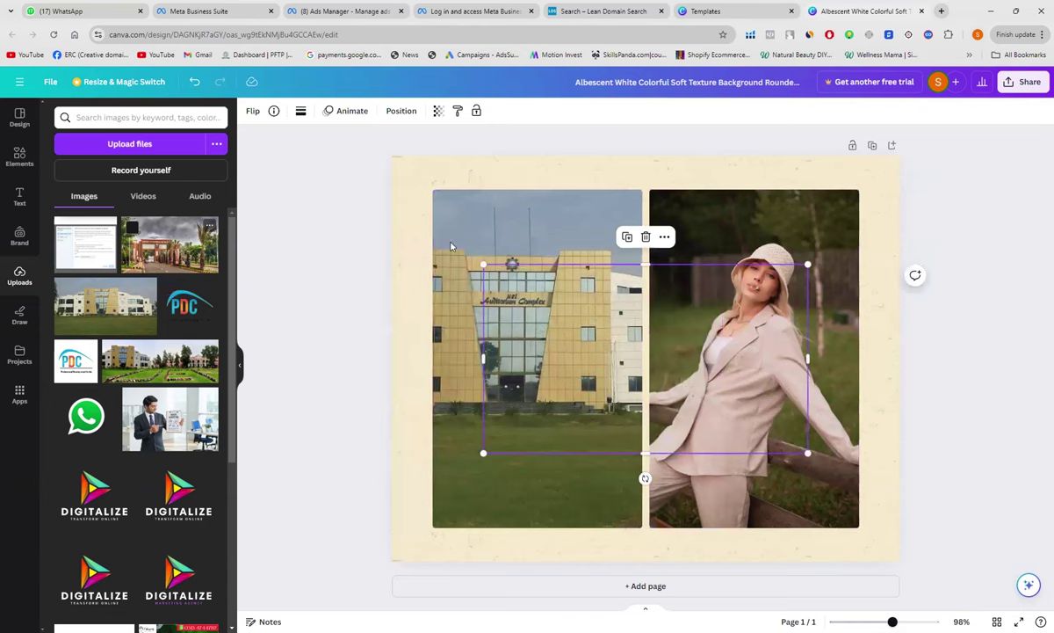
{"action": "left_click_drag", "start_coordinate": [815, 322], "coordinate": [767, 389]}
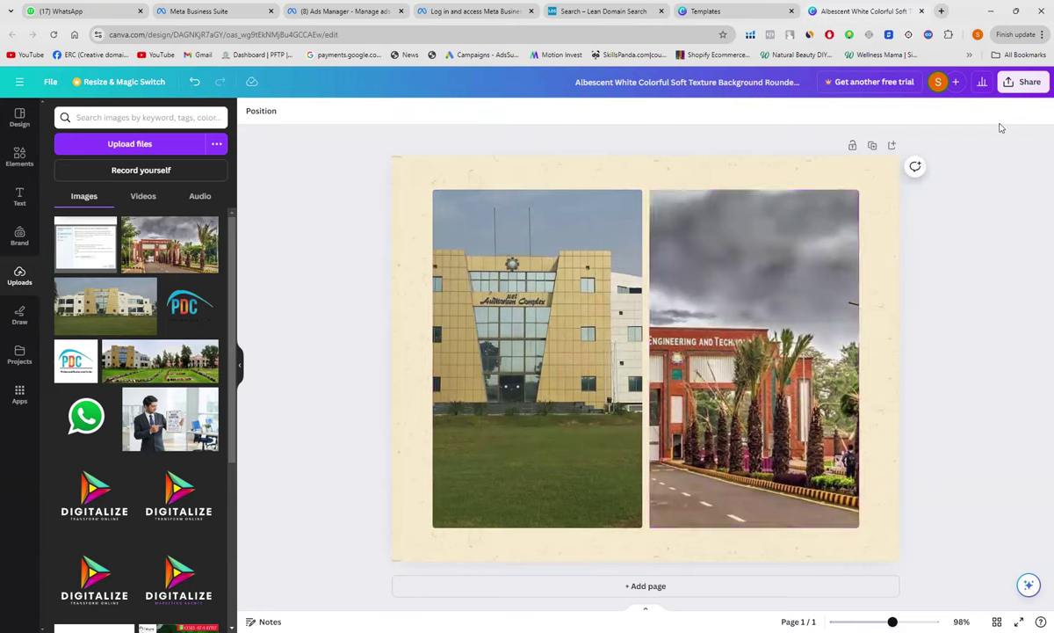
Download the finished collage as a JPG image
{"action": "left_click", "coordinate": [1007, 84]}
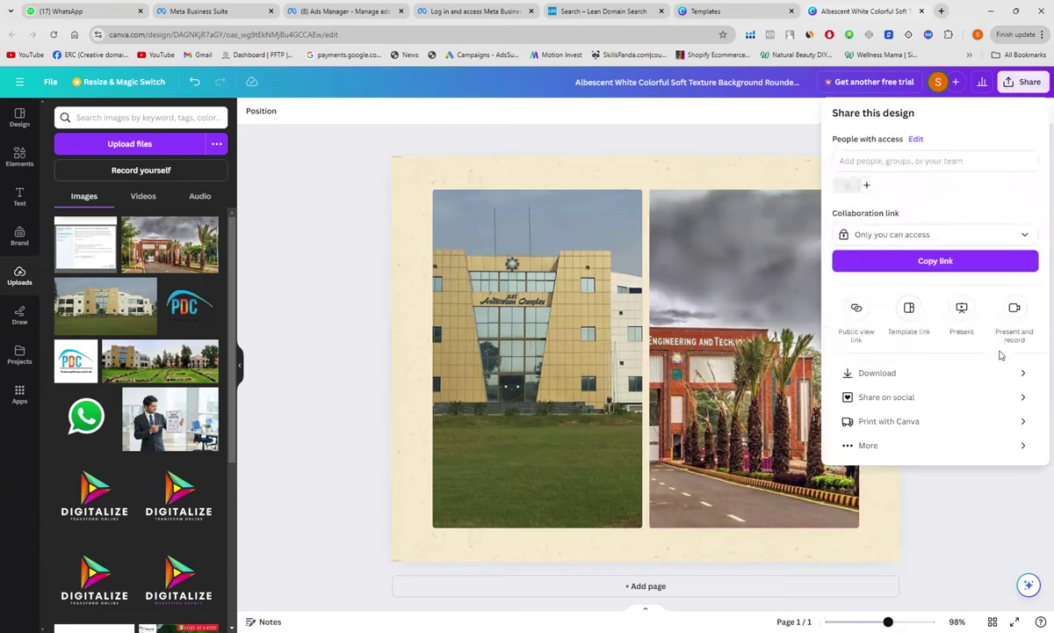
{"action": "left_click", "coordinate": [1015, 376]}
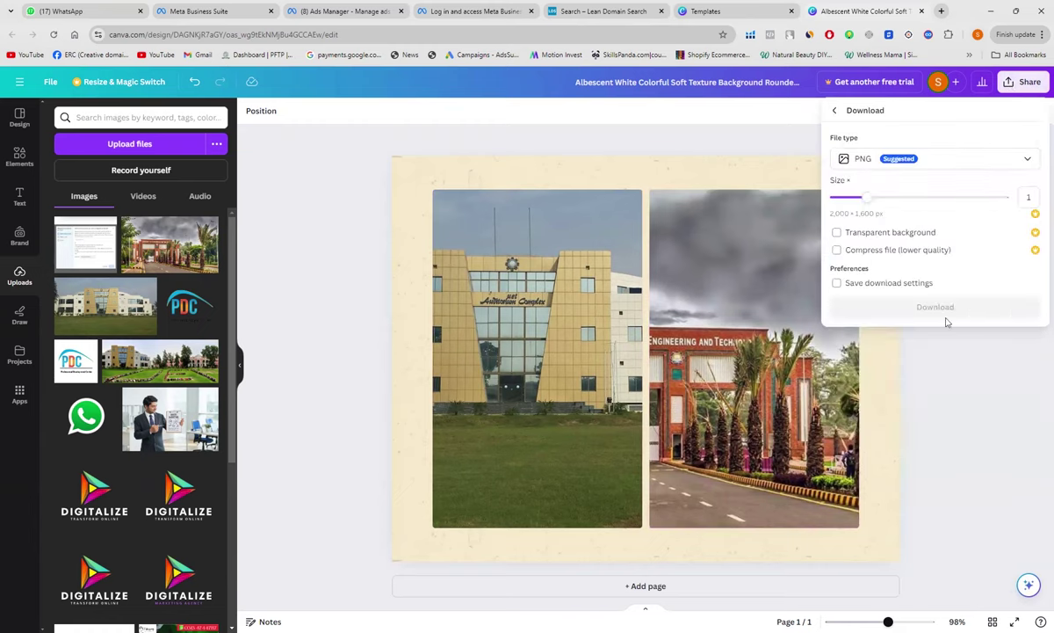
{"action": "left_click", "coordinate": [1025, 161]}
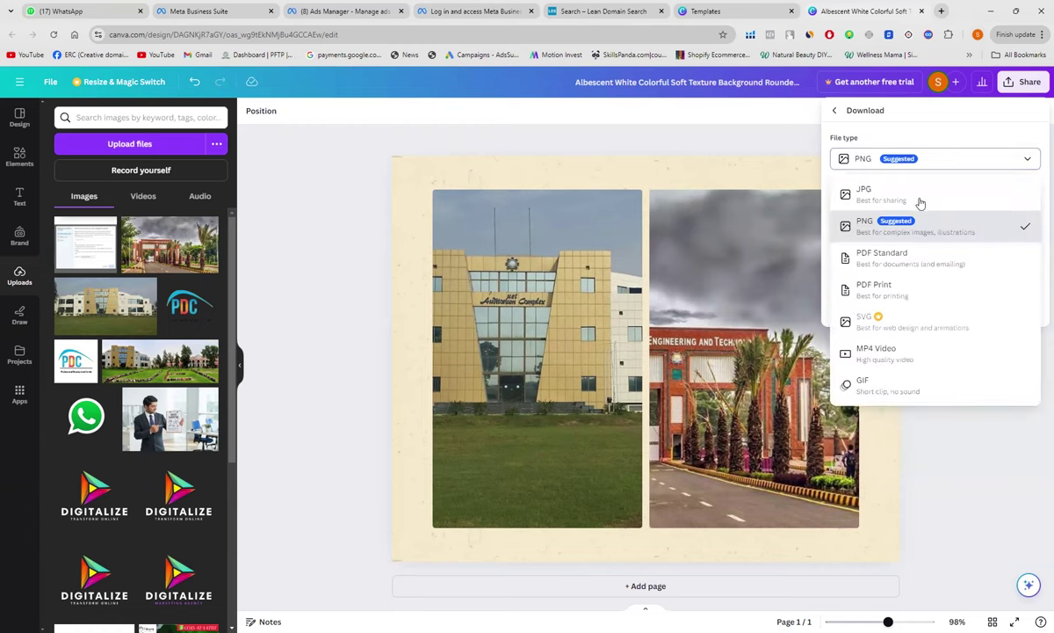
{"action": "left_click", "coordinate": [901, 197]}
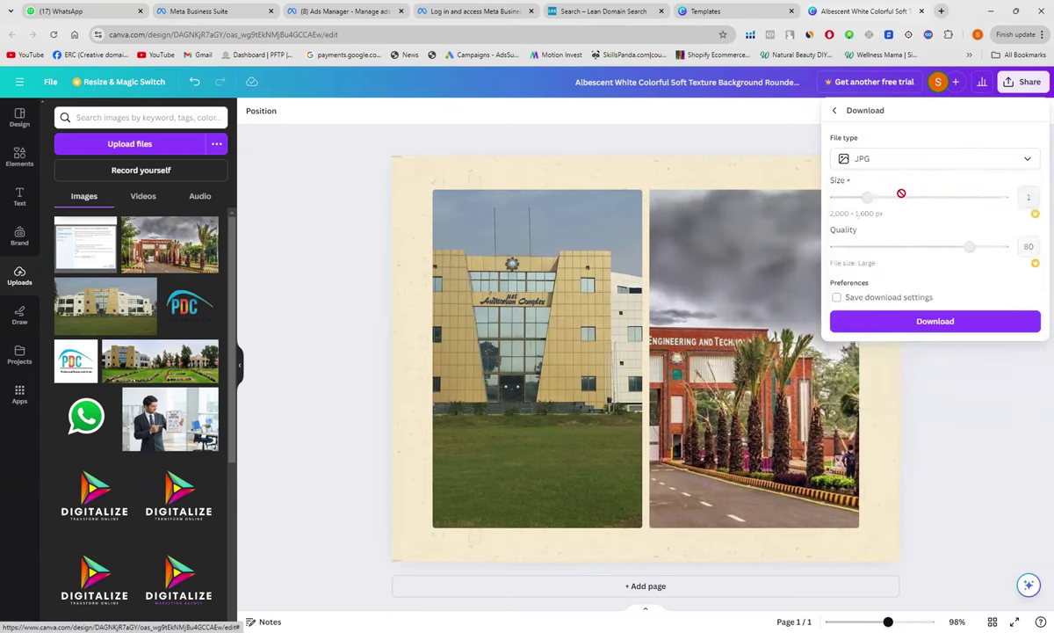
{"action": "left_click", "coordinate": [926, 322]}
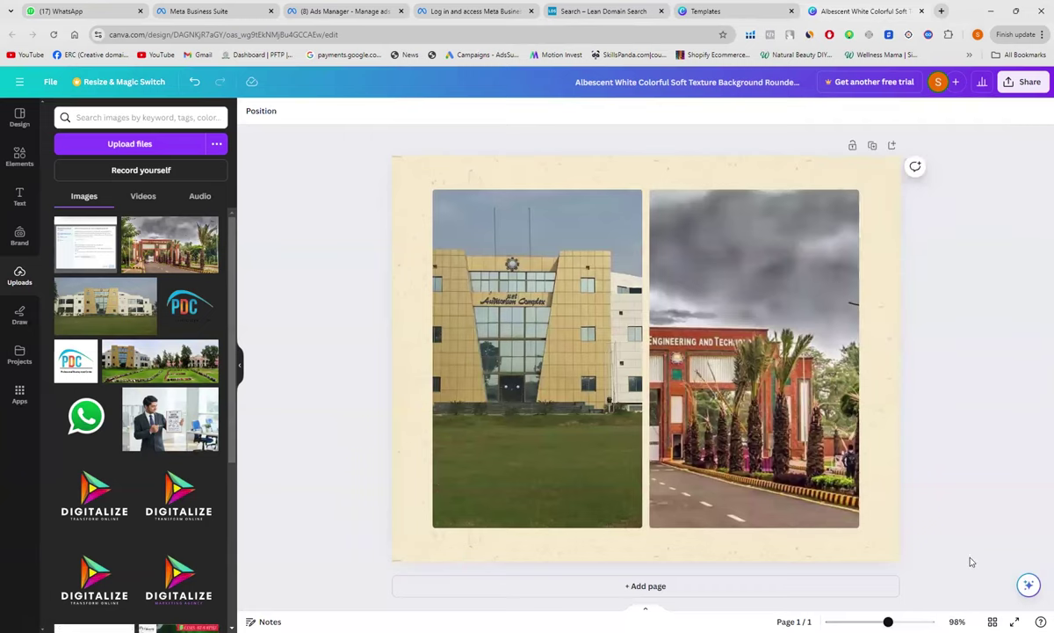
Close the Canva, Lean Domain Search and Meta login pages and return to the Digitalize portfolio's people settings in Meta Business Suite
{"action": "left_click", "coordinate": [796, 217]}
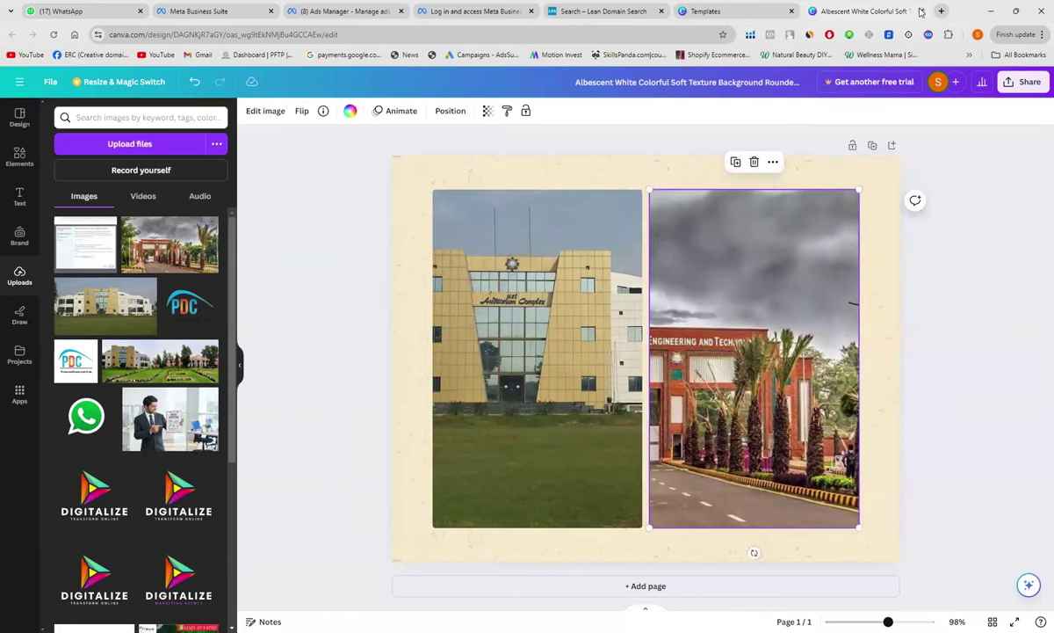
{"action": "left_click", "coordinate": [921, 12]}
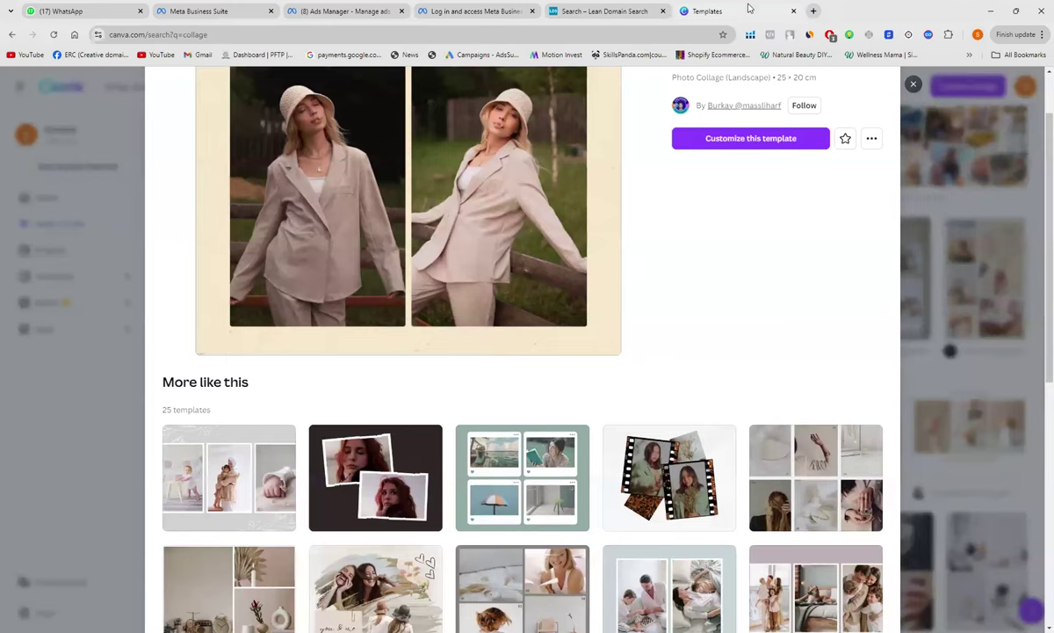
{"action": "left_click", "coordinate": [794, 11]}
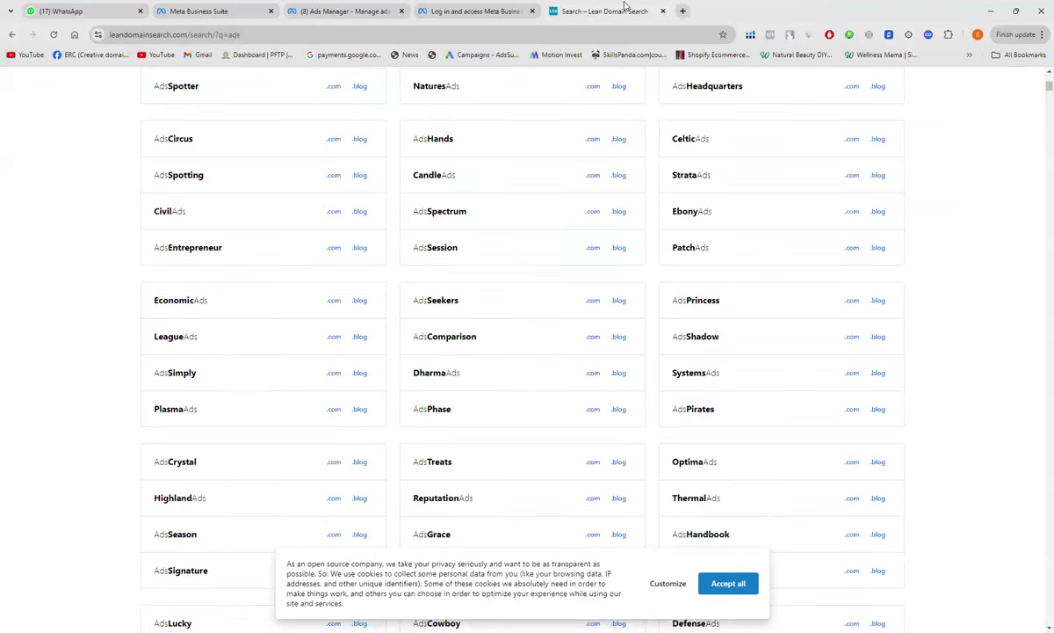
{"action": "left_click", "coordinate": [663, 11]}
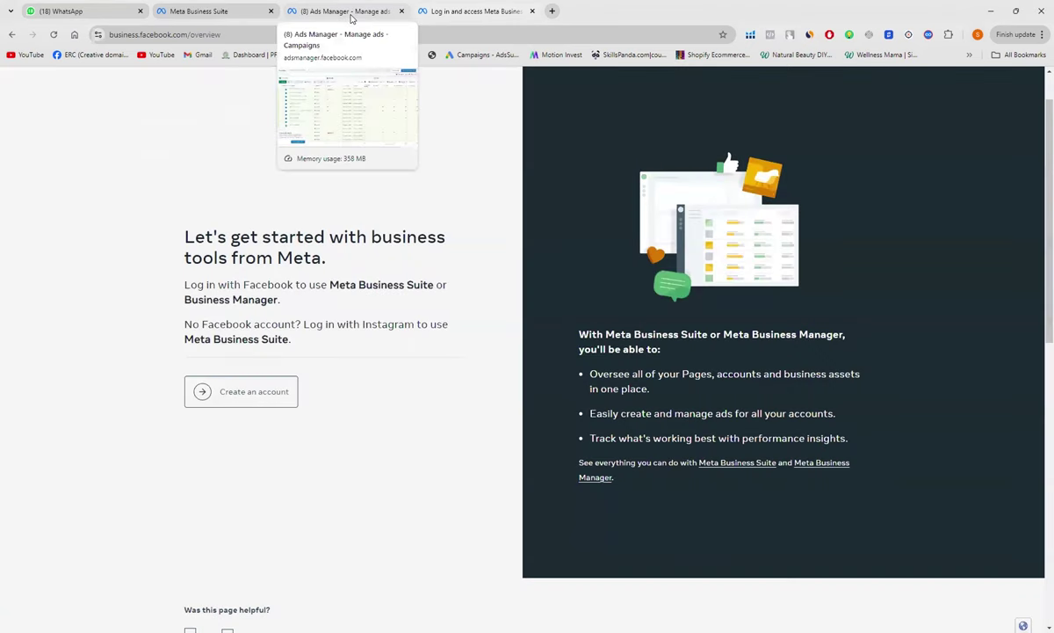
{"action": "left_click", "coordinate": [348, 12]}
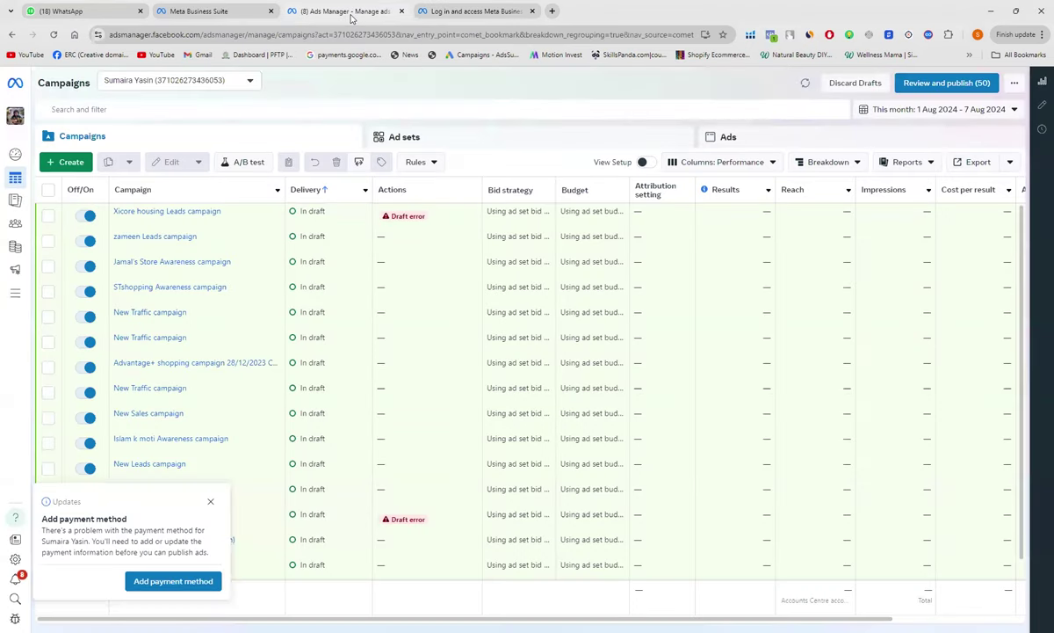
{"action": "left_click", "coordinate": [483, 13]}
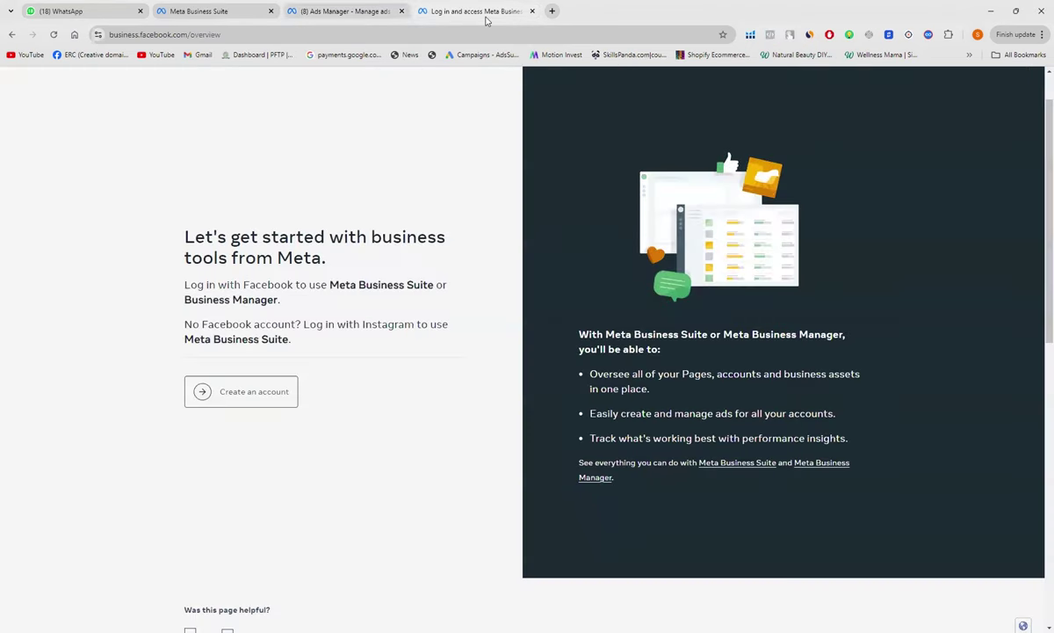
{"action": "left_click", "coordinate": [531, 11]}
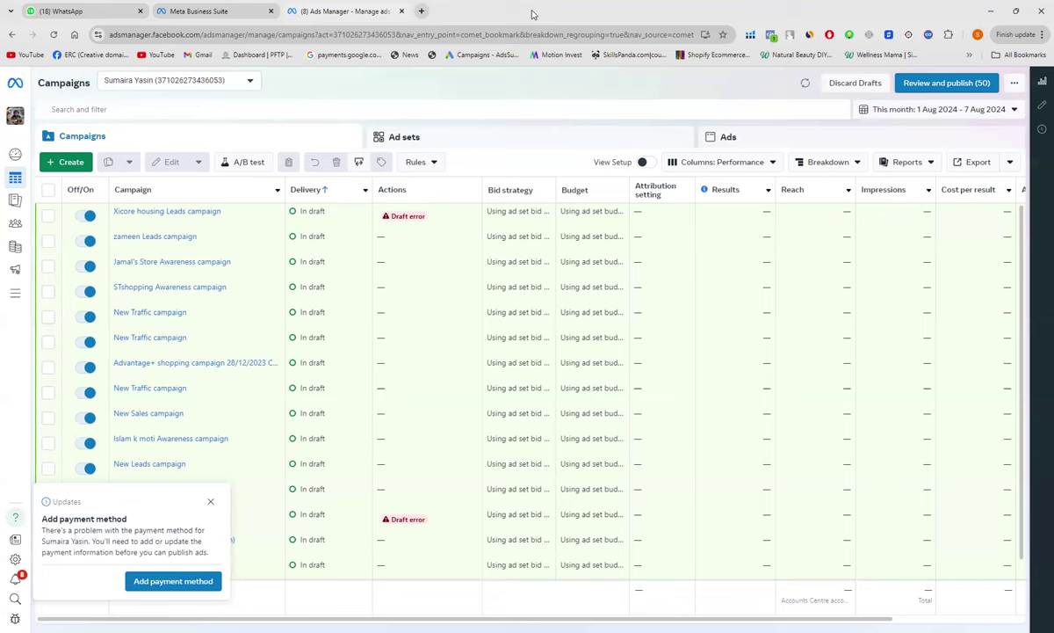
{"action": "key", "text": "ctrl+Page_Up"}
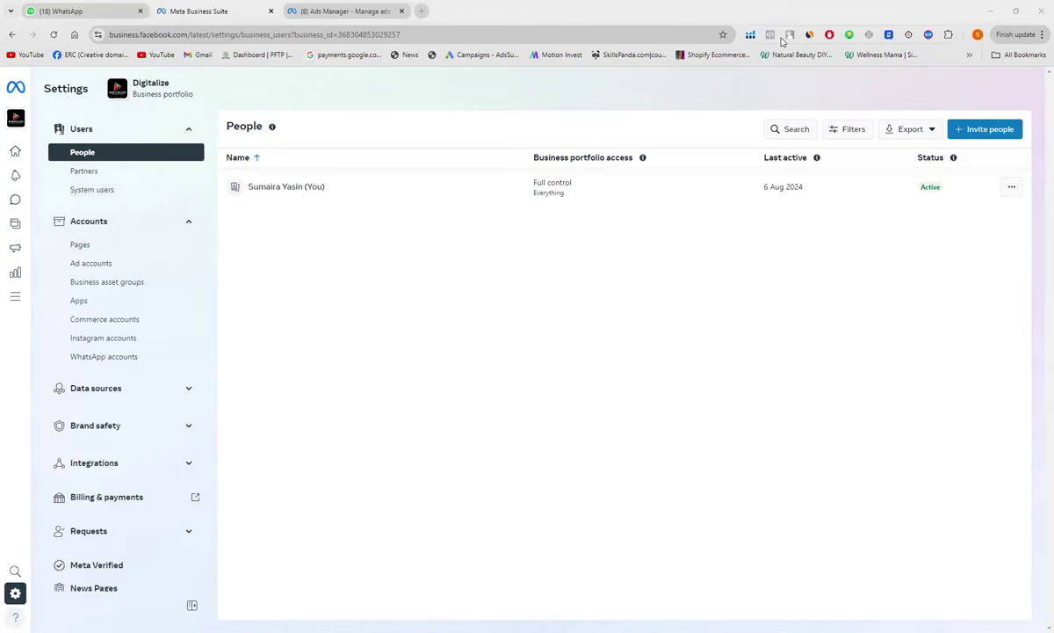
Highlight the business.facebook.com part of the page's web address
{"action": "left_click", "coordinate": [187, 37]}
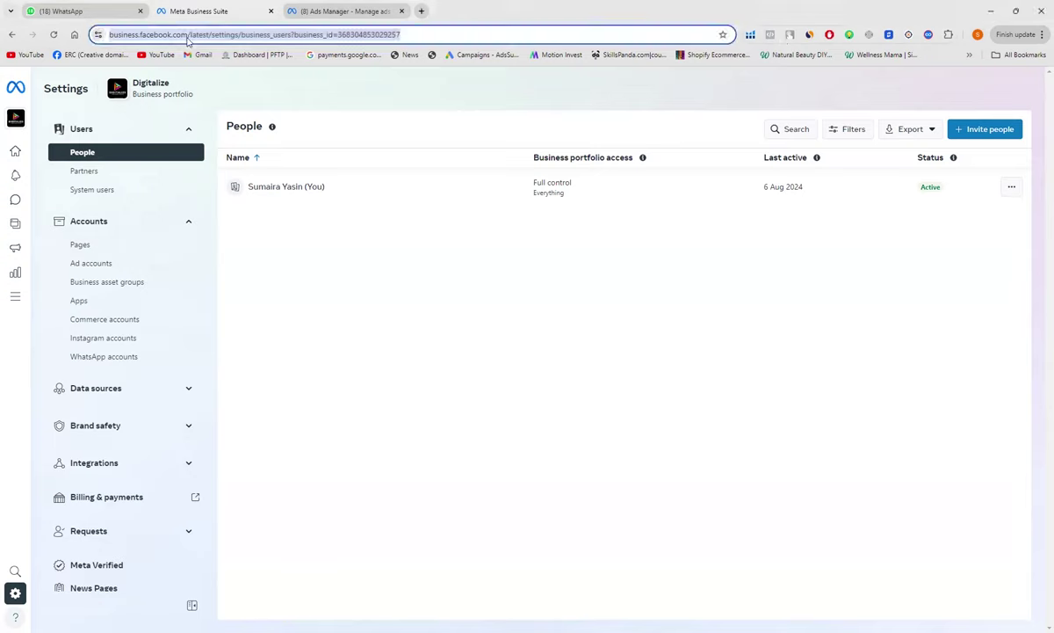
{"action": "left_click", "coordinate": [180, 38]}
{"action": "left_click_drag", "start_coordinate": [212, 35], "coordinate": [109, 33]}
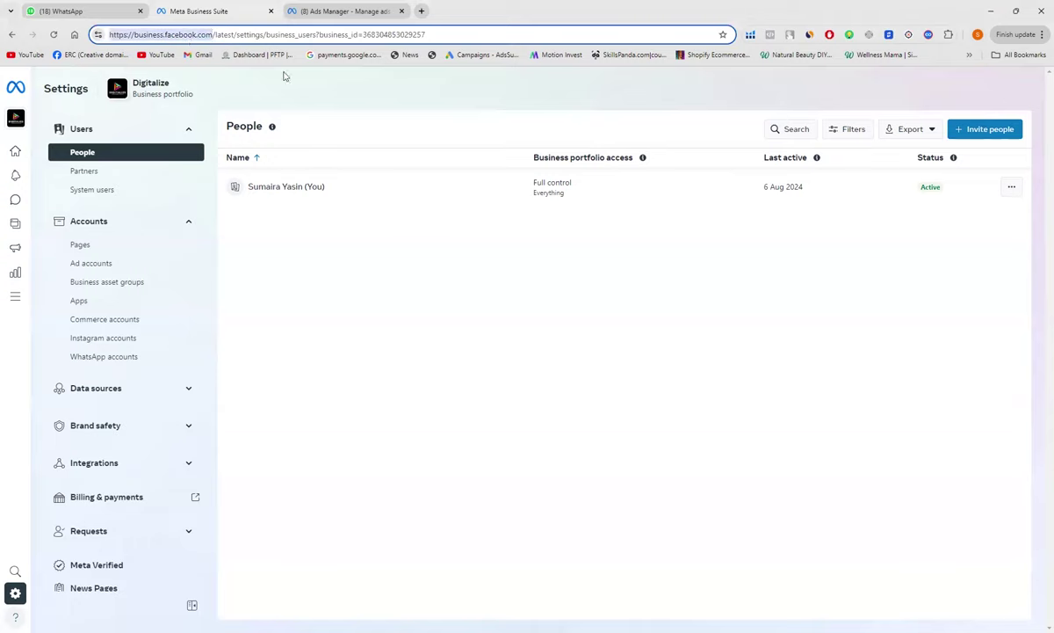
{"action": "left_click", "coordinate": [392, 386]}
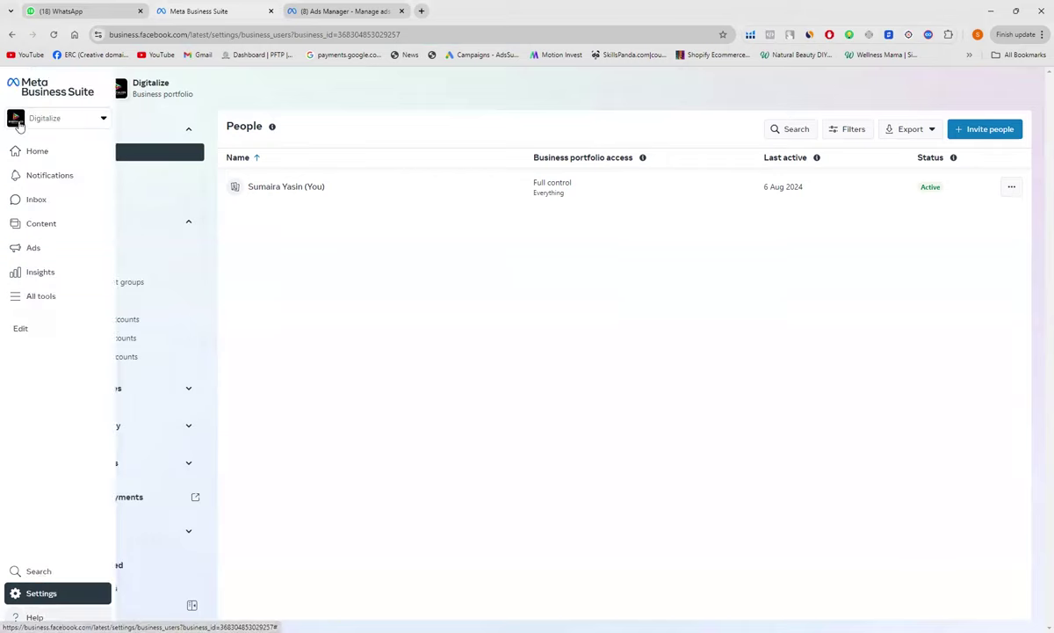
Open the business asset switcher and look through the listed business portfolios and pages
{"action": "left_click", "coordinate": [31, 120]}
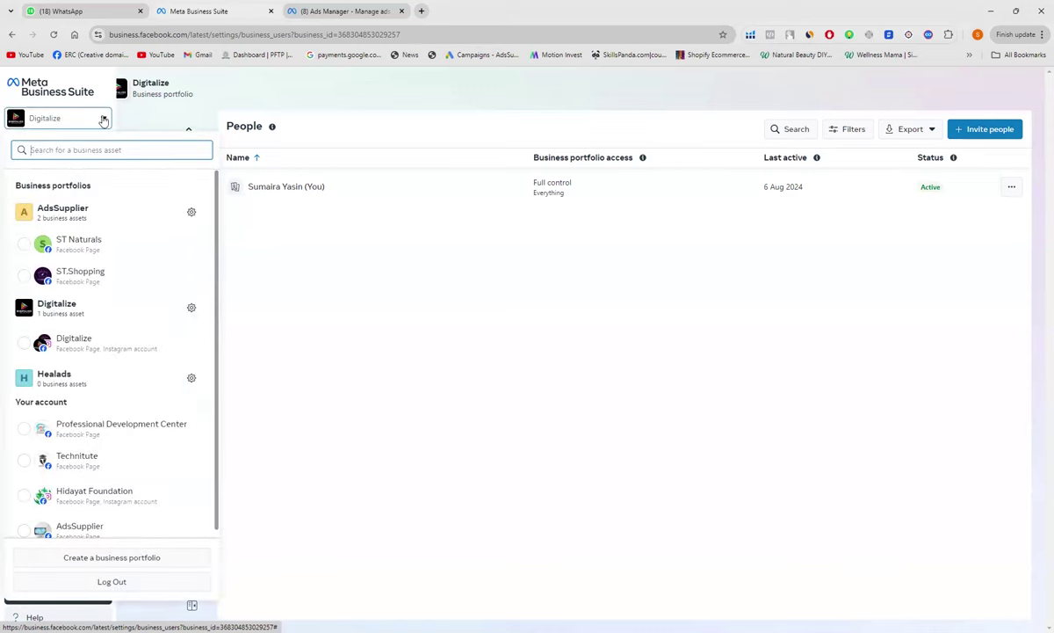
{"action": "left_click", "coordinate": [103, 120]}
{"action": "mouse_move", "coordinate": [38, 113]}
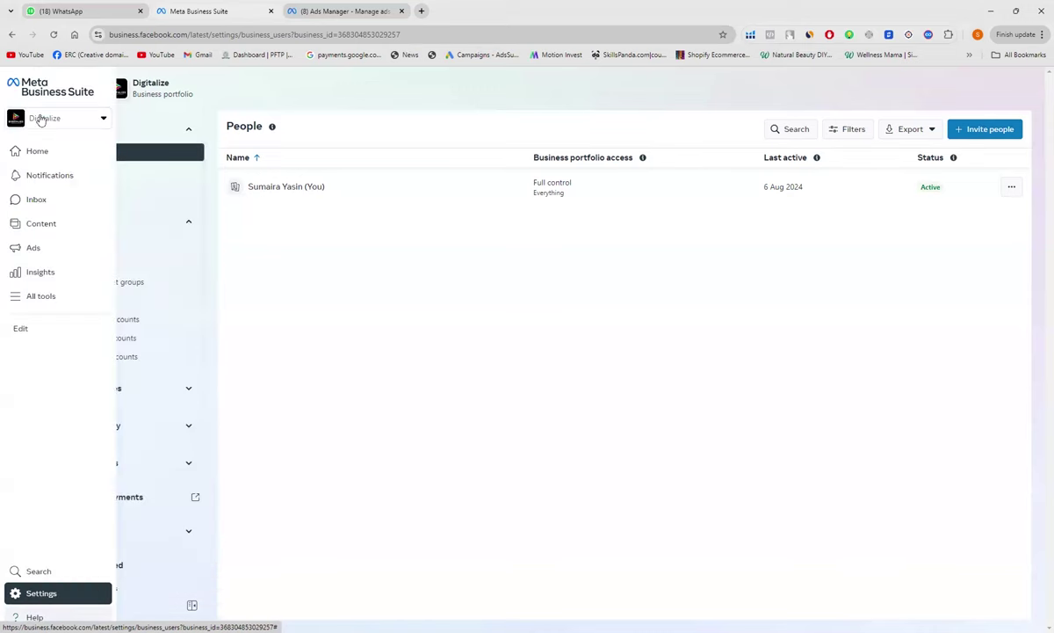
{"action": "left_click", "coordinate": [104, 119]}
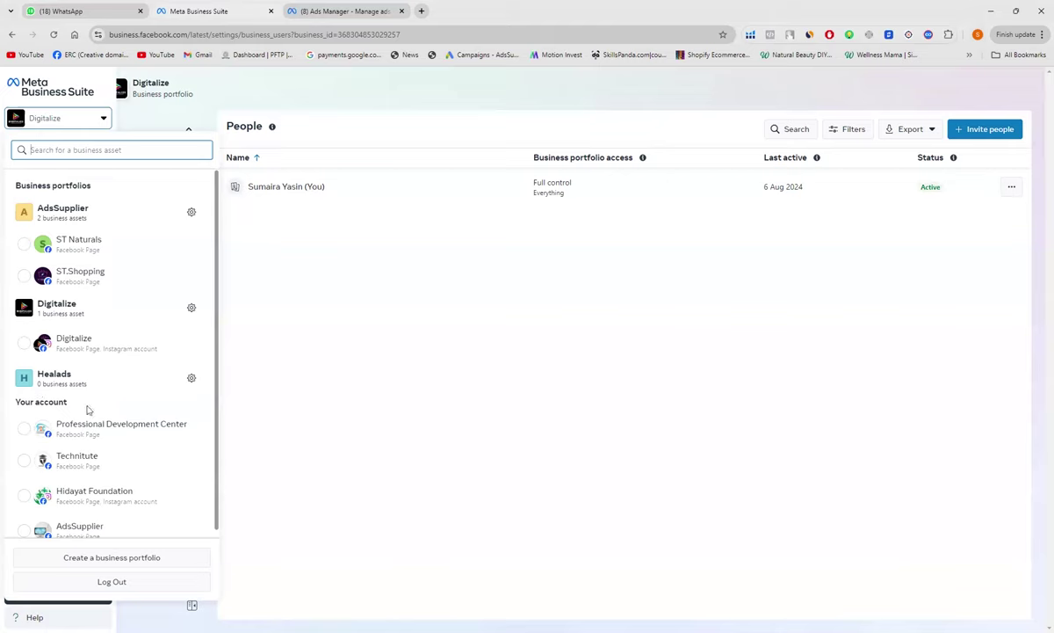
{"action": "scroll", "coordinate": [88, 410], "scroll_direction": "down", "scroll_amount": 1}
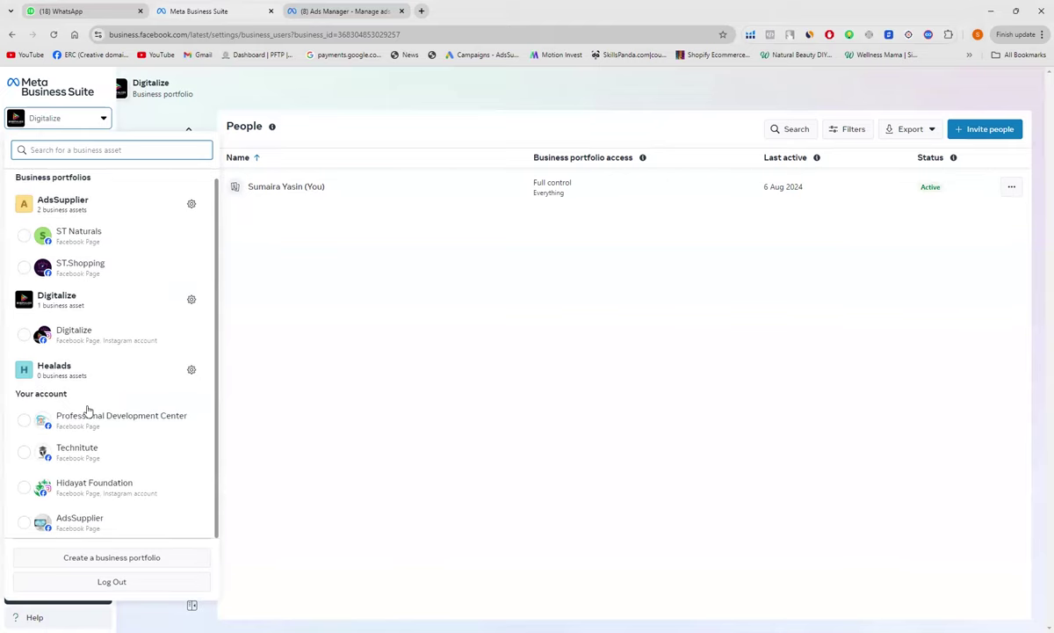
{"action": "scroll", "coordinate": [87, 409], "scroll_direction": "up", "scroll_amount": 1}
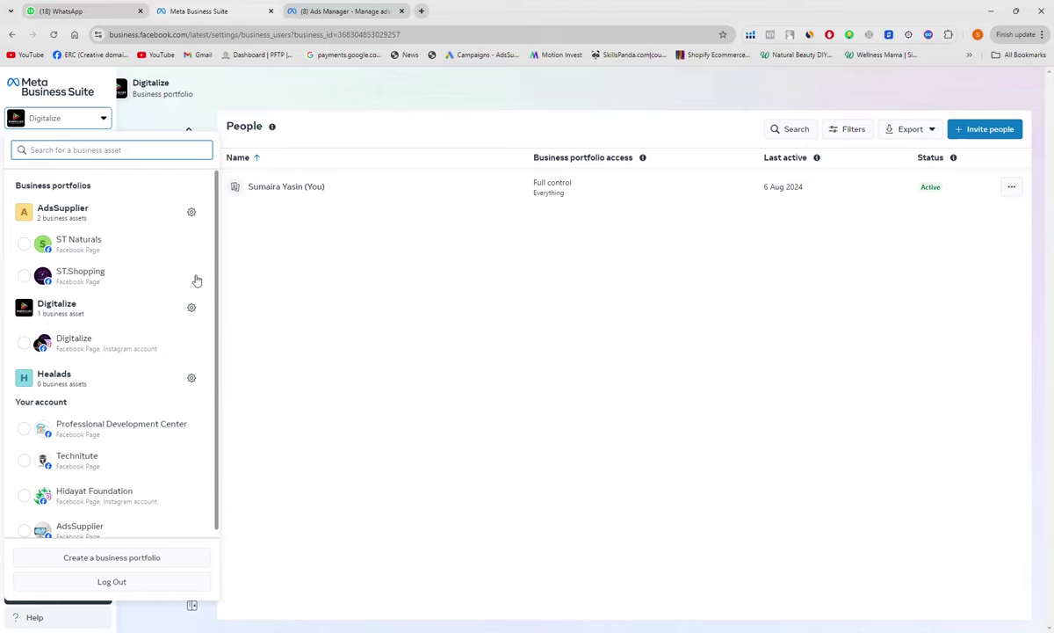
Open the Digitalize portfolio's ad account settings and start creating a new ad account
{"action": "left_click", "coordinate": [191, 308]}
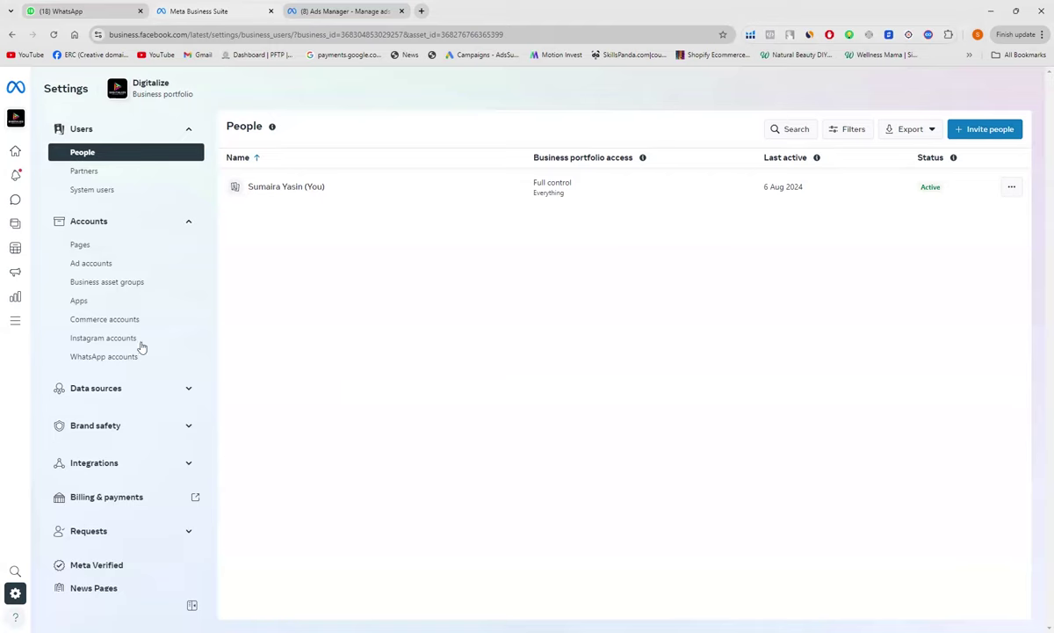
{"action": "left_click", "coordinate": [117, 266]}
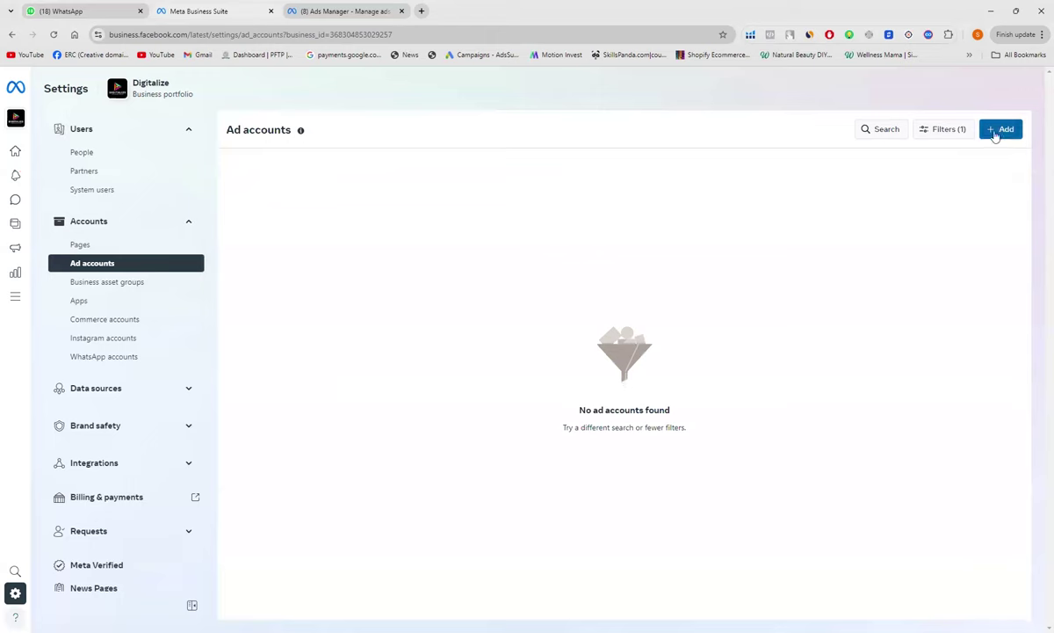
{"action": "left_click", "coordinate": [995, 133]}
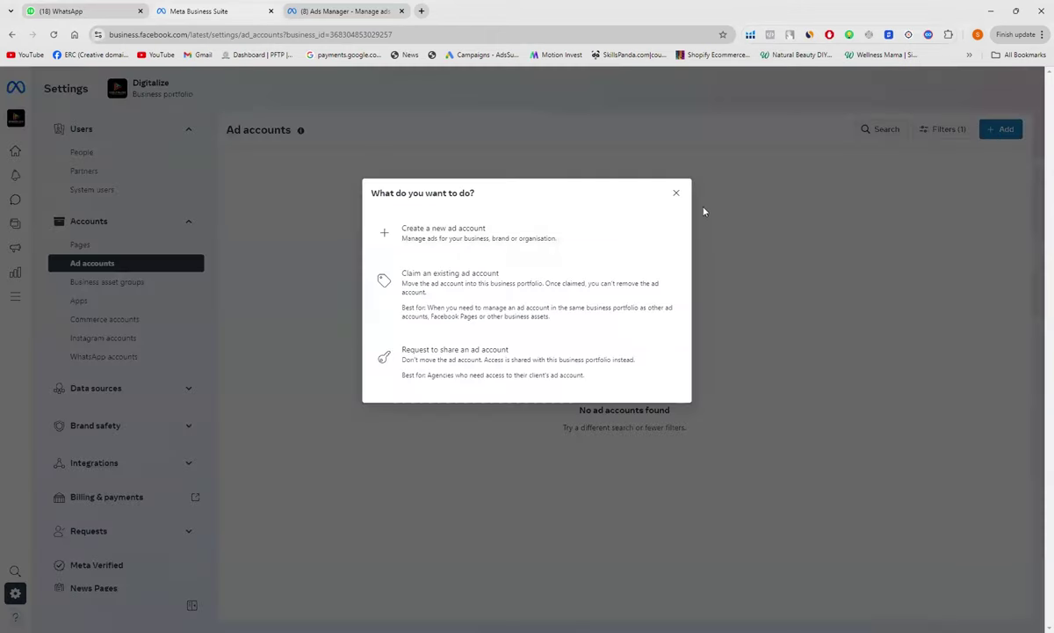
{"action": "left_click", "coordinate": [676, 193]}
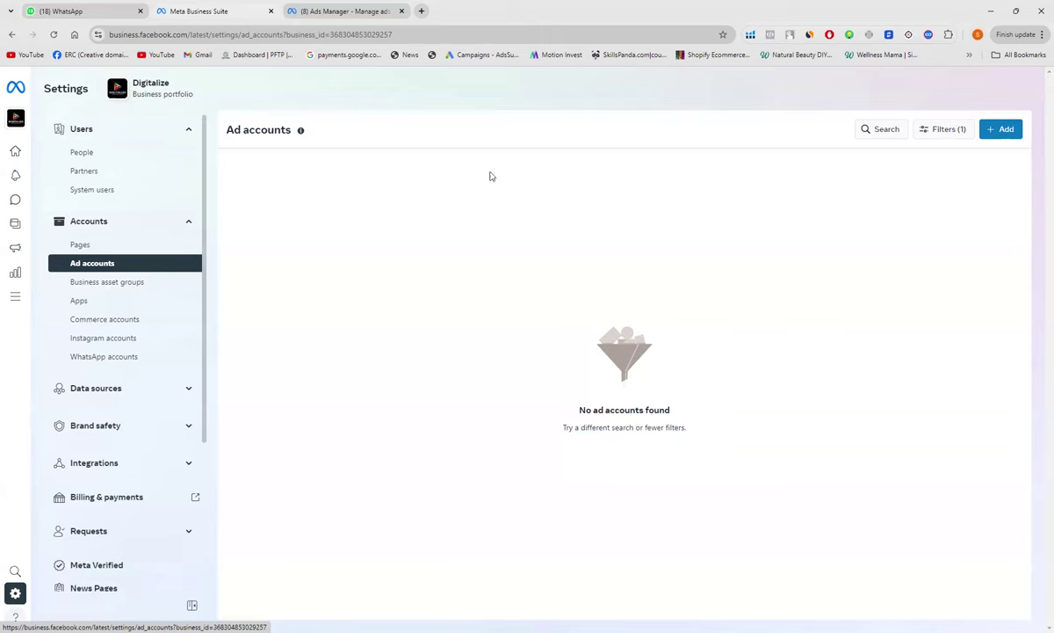
{"action": "left_click", "coordinate": [1006, 131]}
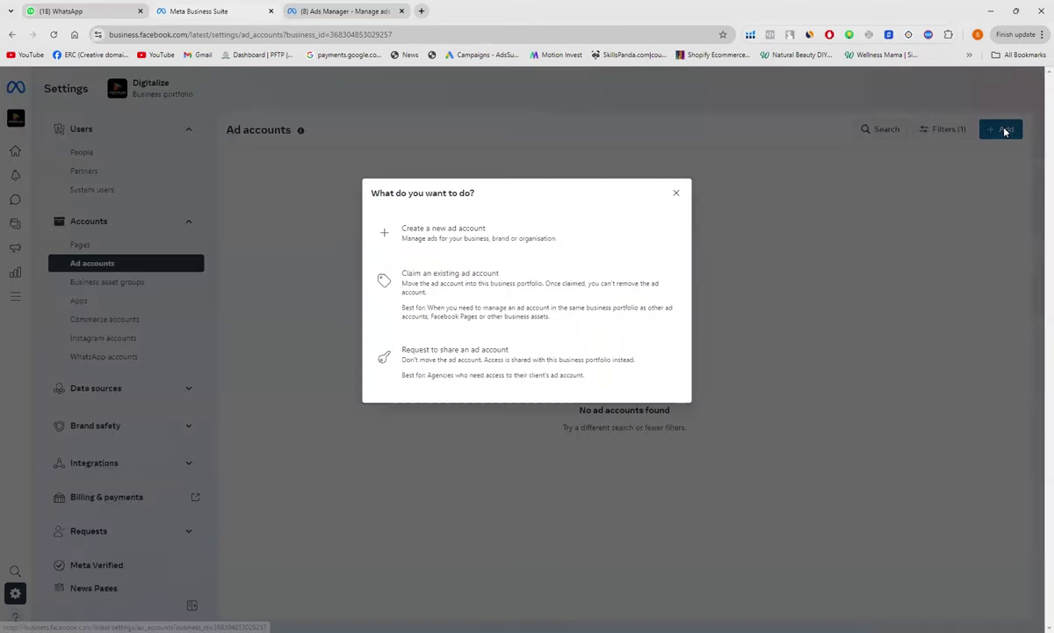
{"action": "left_click", "coordinate": [475, 235]}
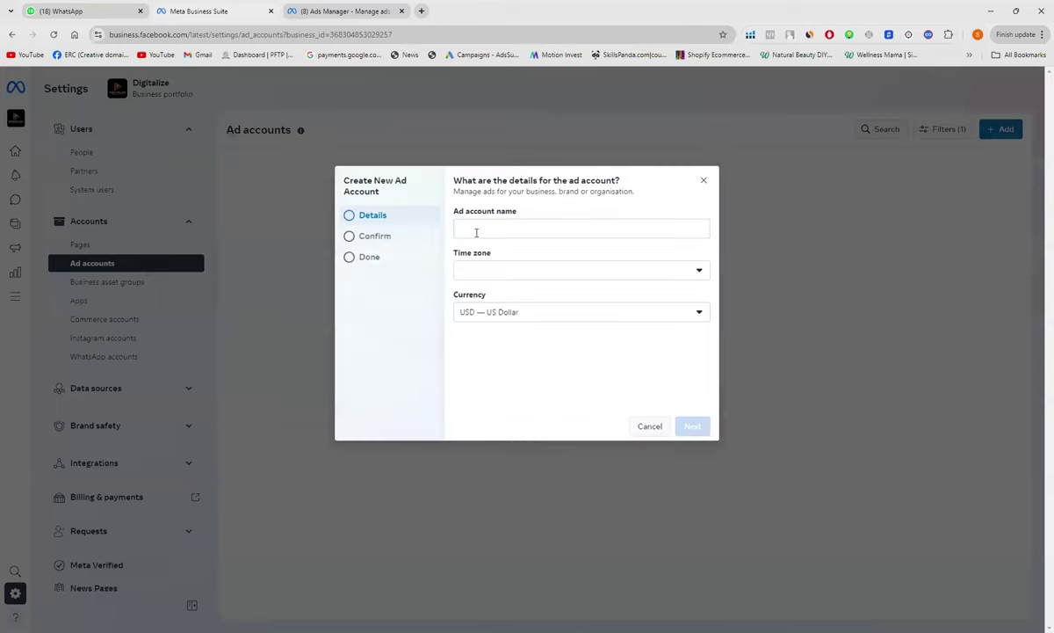
Name the new ad account Digitalize and set its time zone to (GMT+05:00) Asia/Karachi
{"action": "left_click", "coordinate": [477, 232]}
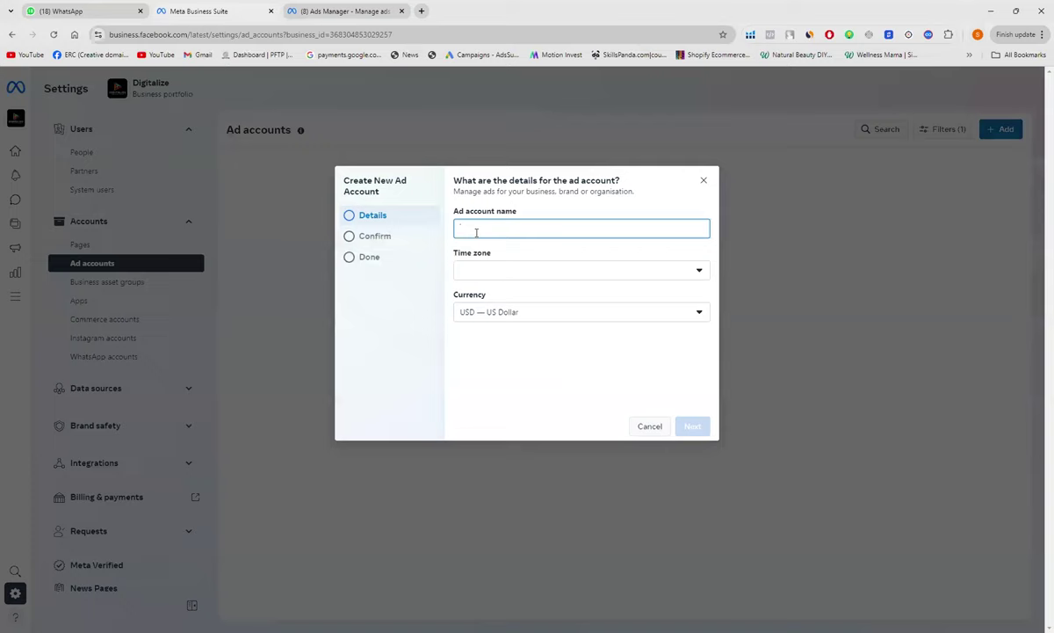
{"action": "type", "text": "Di"}
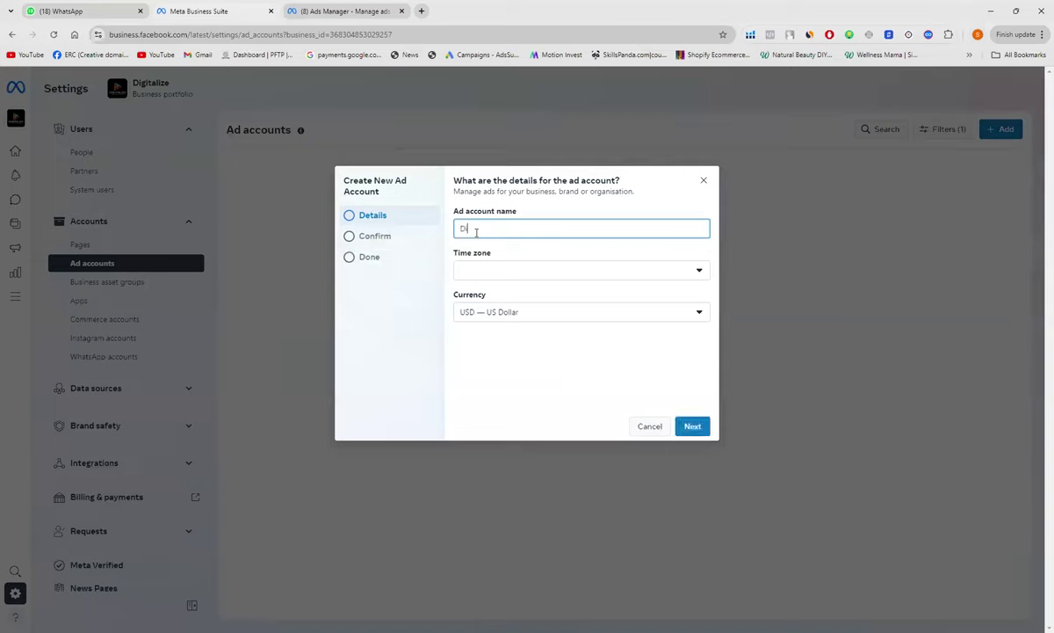
{"action": "type", "text": "gitalize"}
{"action": "left_click", "coordinate": [492, 272]}
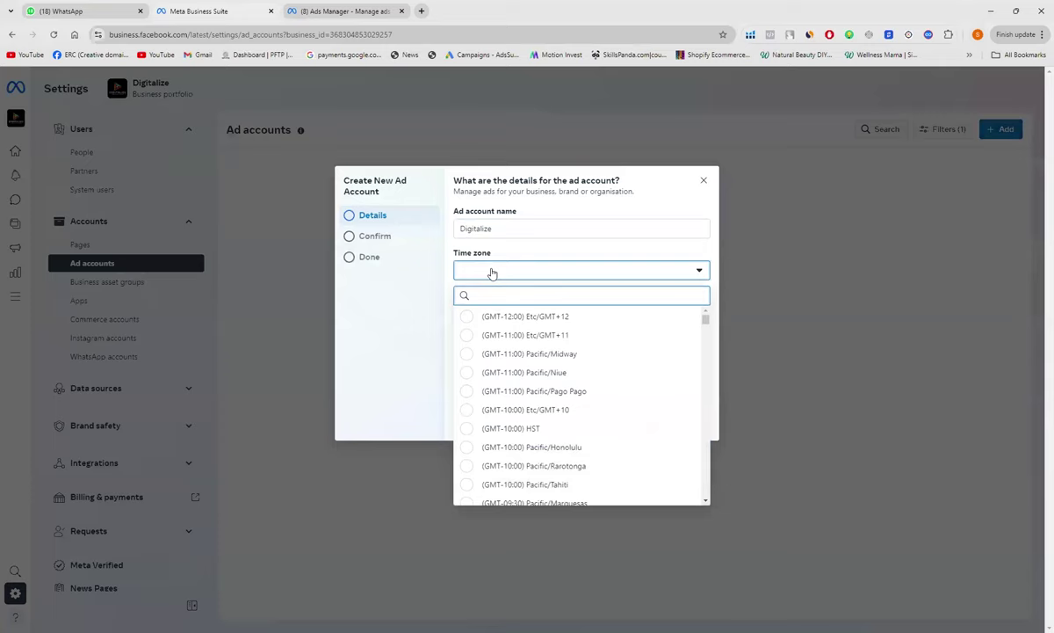
{"action": "type", "text": "karachi"}
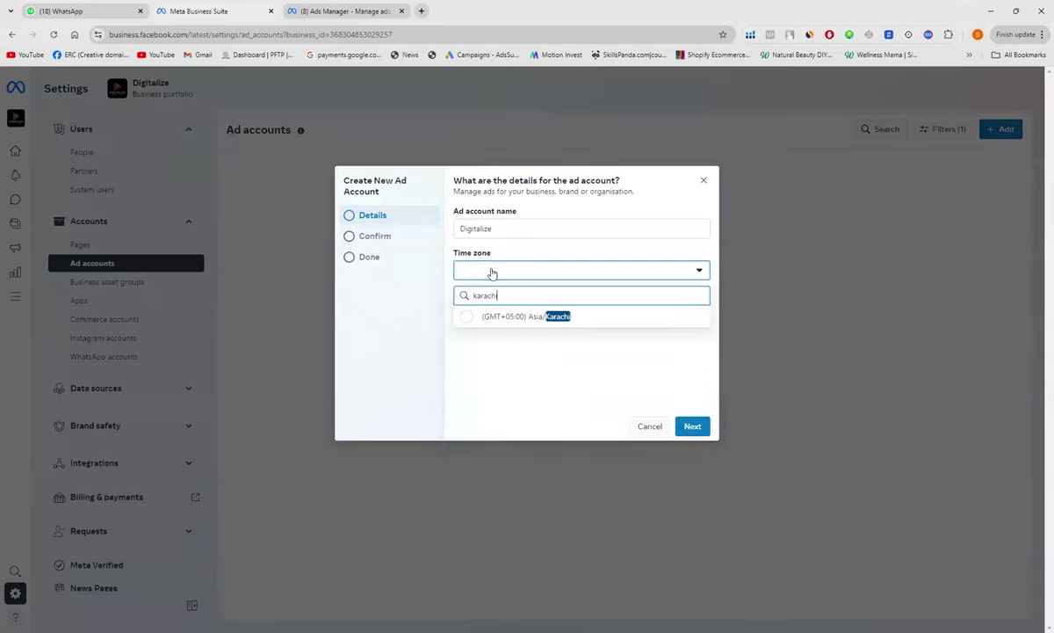
{"action": "left_click", "coordinate": [535, 318]}
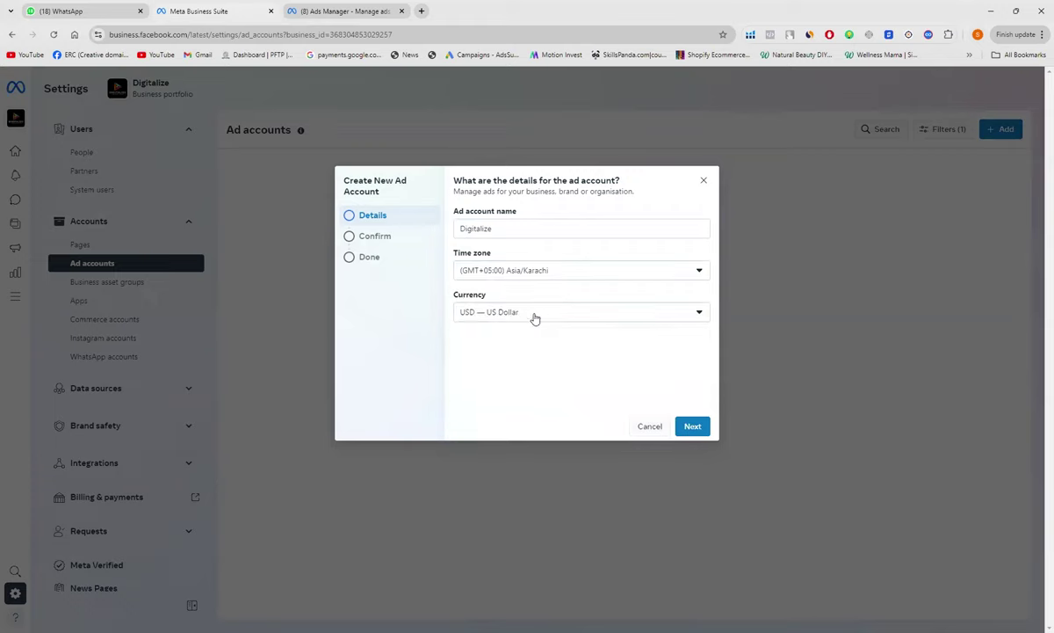
Set the new ad account's currency to PKR — Pakistani Rupee
{"action": "left_click", "coordinate": [543, 313]}
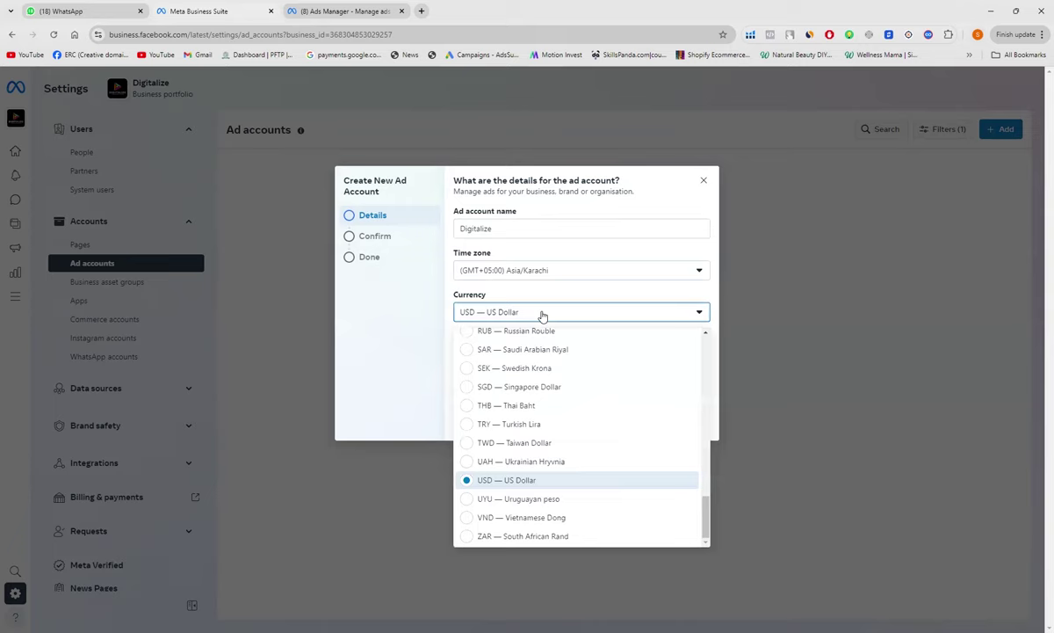
{"action": "key", "text": "p"}
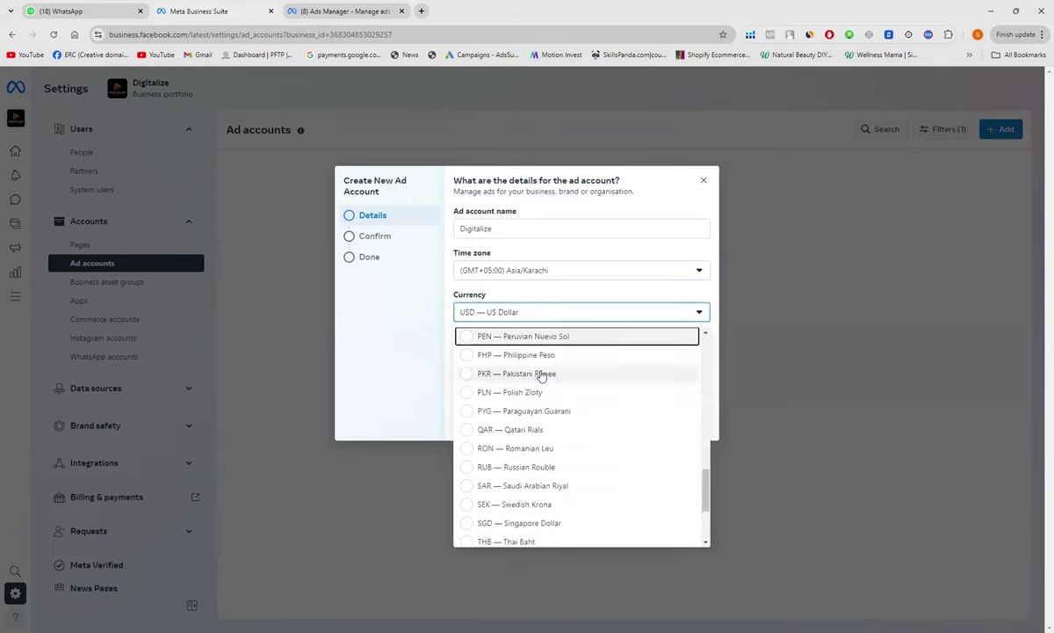
{"action": "left_click", "coordinate": [542, 375]}
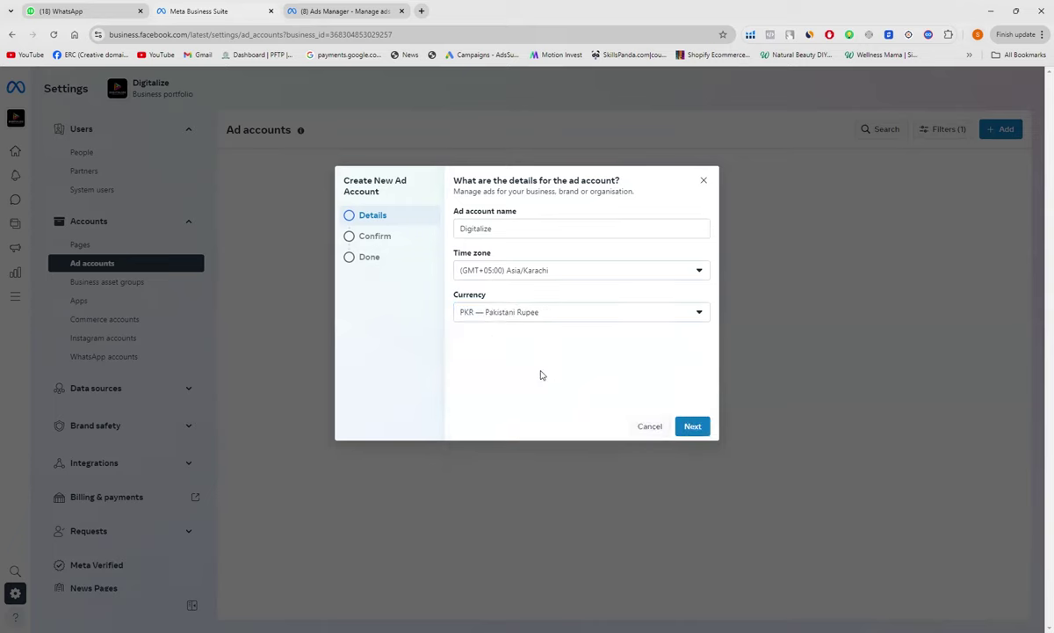
Agree to the Meta terms and advertising policies, create the Digitalize ad account, and finish without adding payment info
{"action": "left_click", "coordinate": [691, 426]}
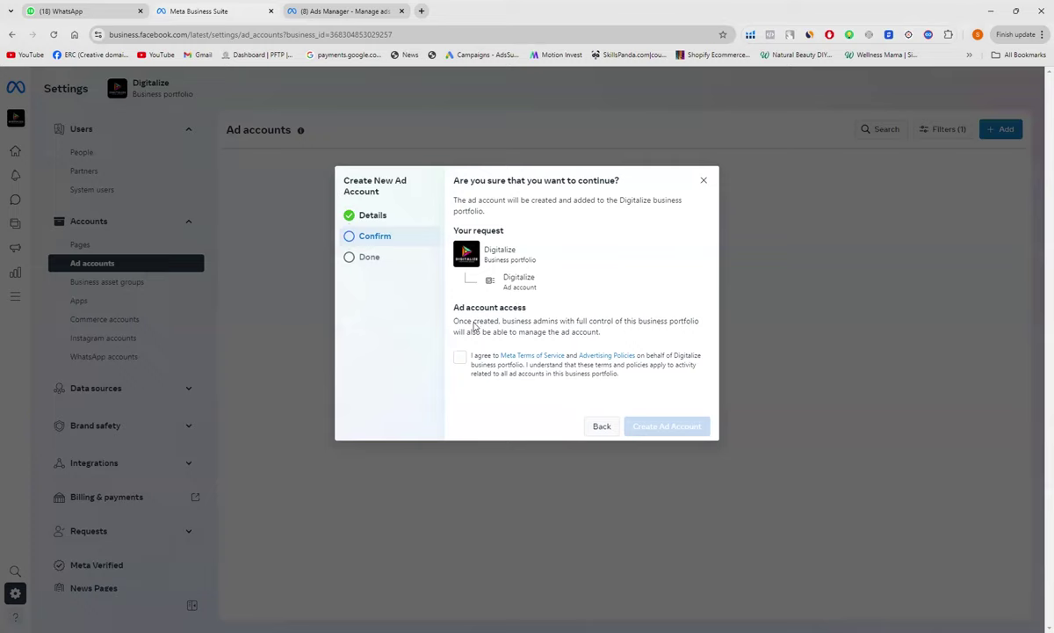
{"action": "left_click", "coordinate": [460, 359]}
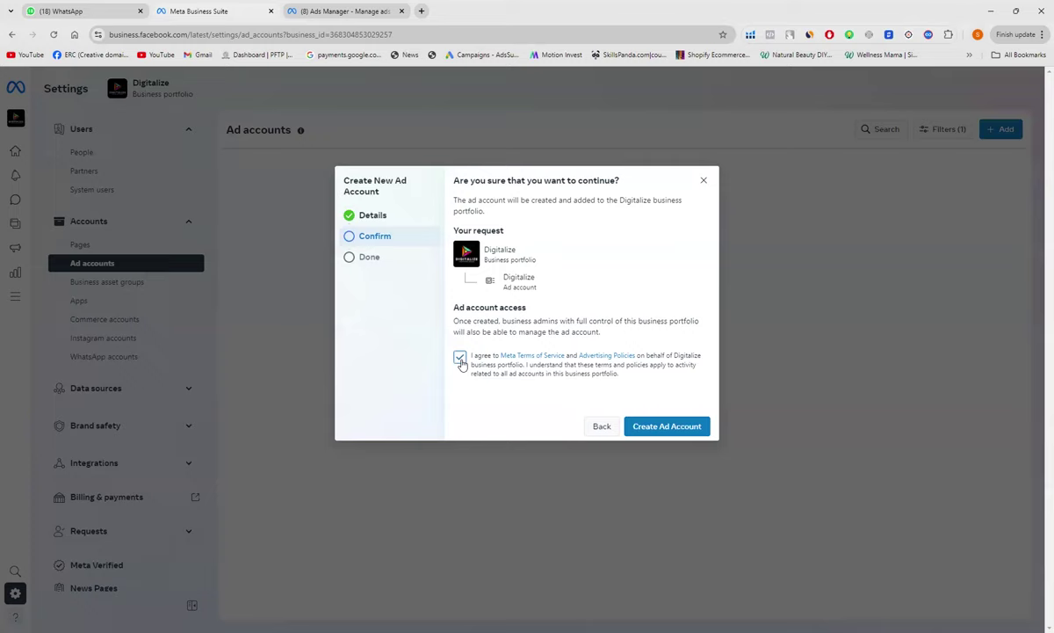
{"action": "left_click", "coordinate": [677, 425]}
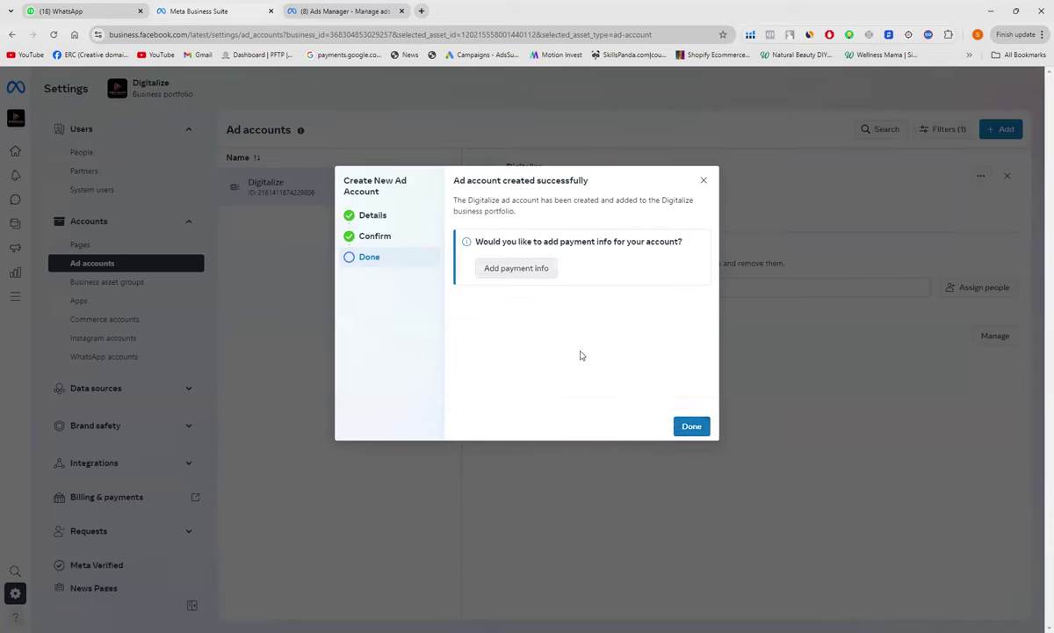
{"action": "left_click", "coordinate": [691, 427]}
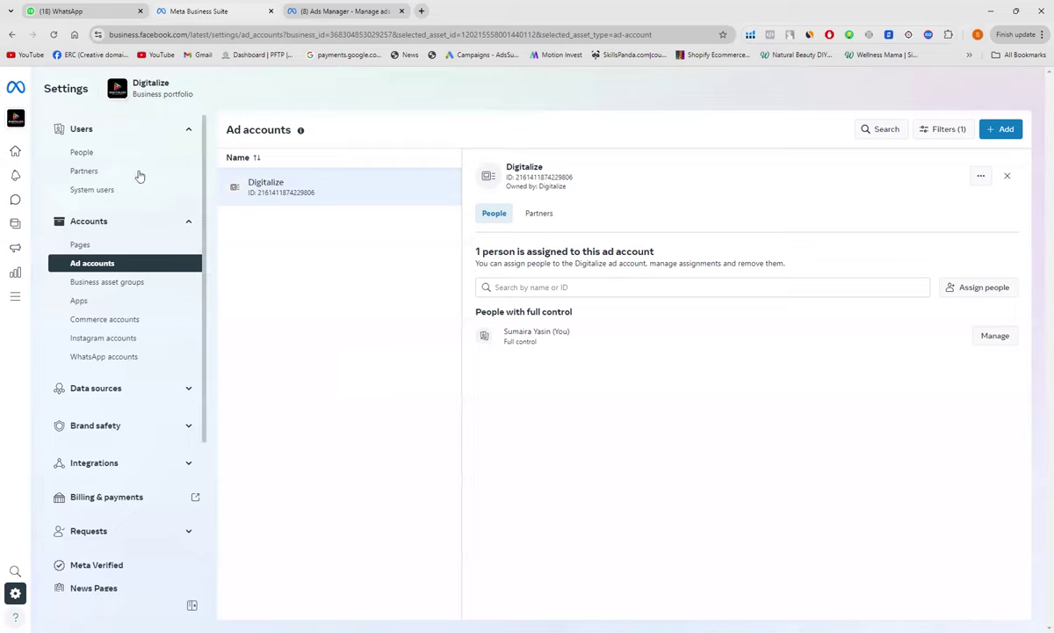
Open the portfolio's People settings and view the form for inviting people by email, closing it without sending an invitation
{"action": "left_click", "coordinate": [99, 153]}
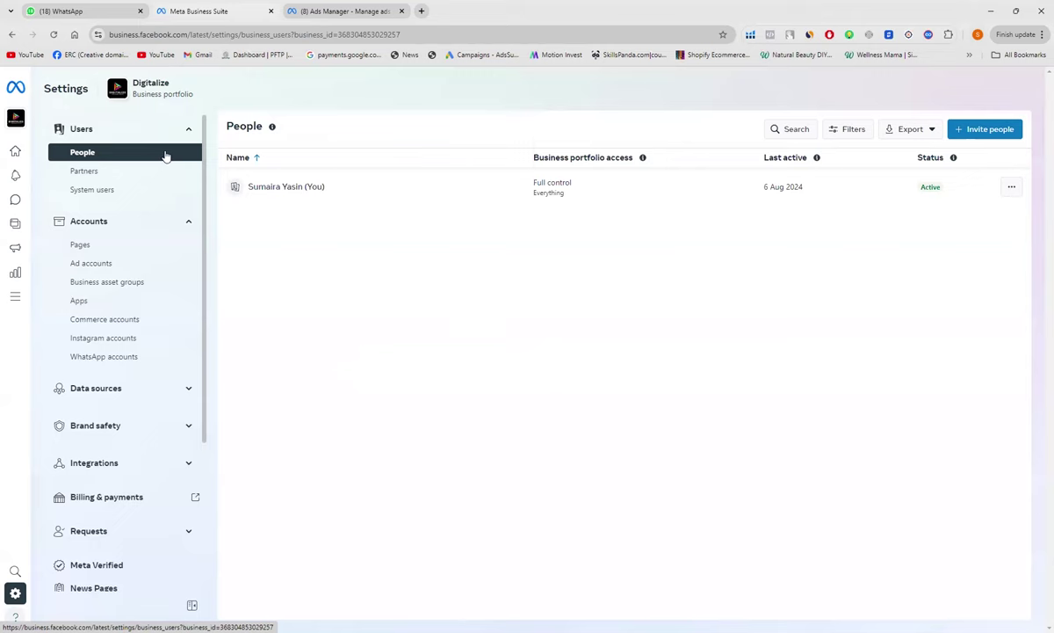
{"action": "left_click", "coordinate": [984, 139]}
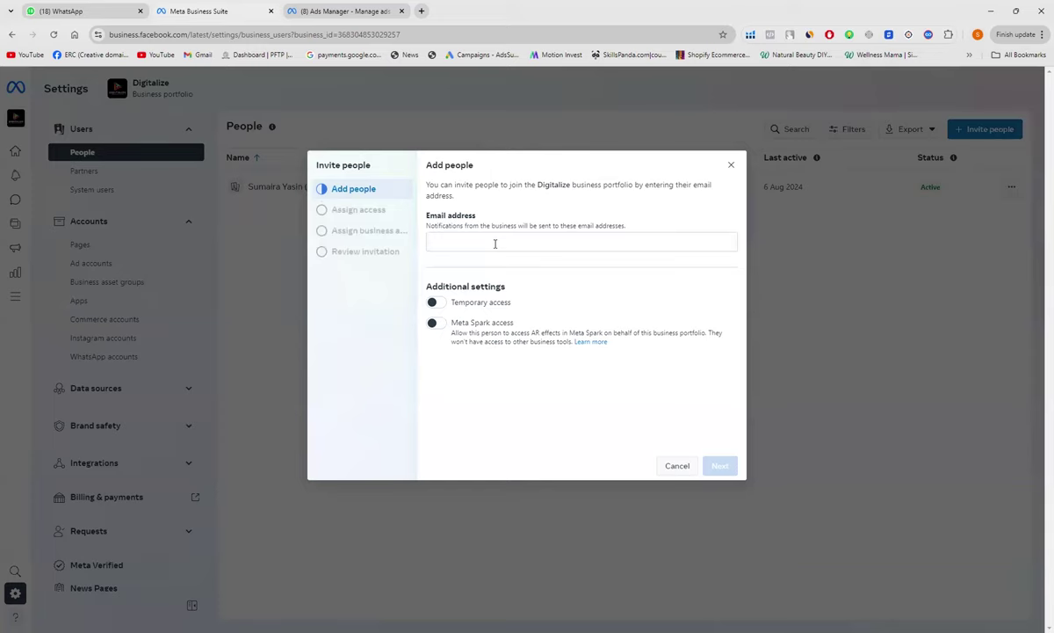
{"action": "left_click", "coordinate": [494, 244]}
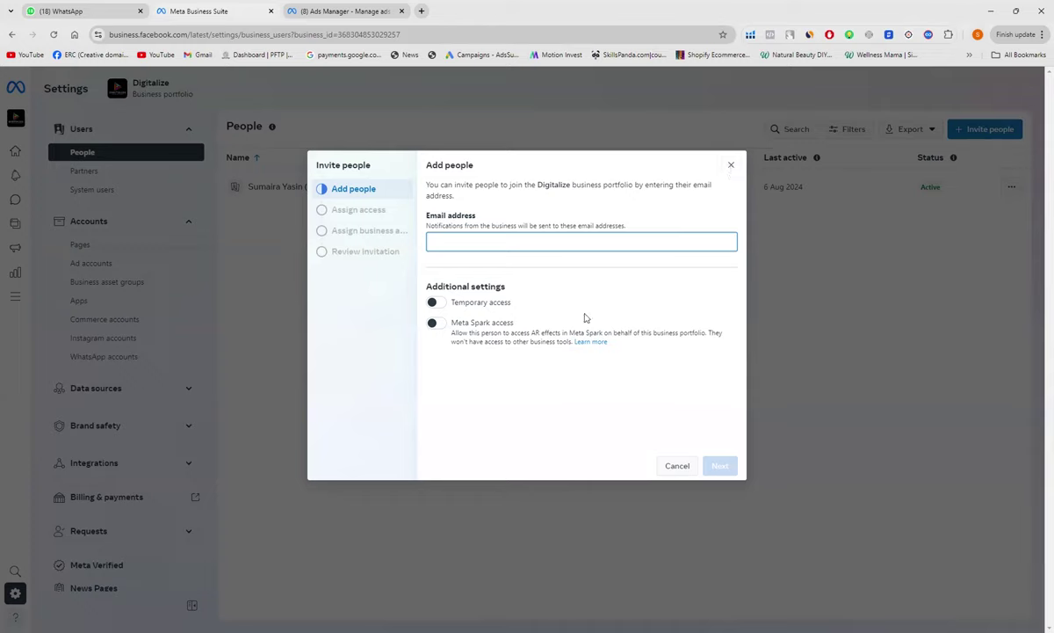
{"action": "left_click", "coordinate": [731, 167]}
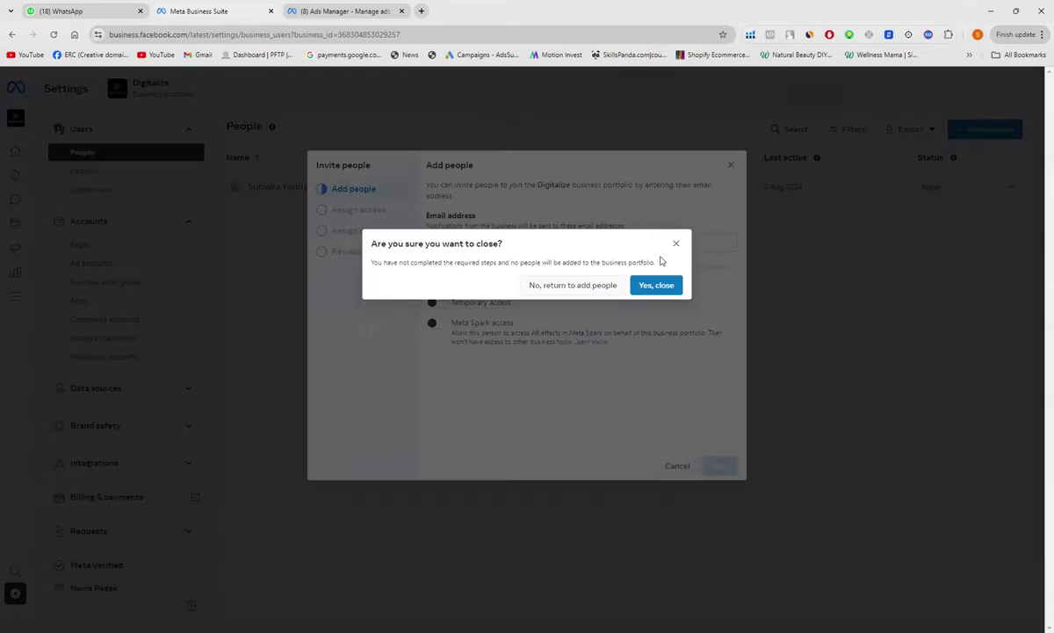
{"action": "left_click", "coordinate": [647, 287]}
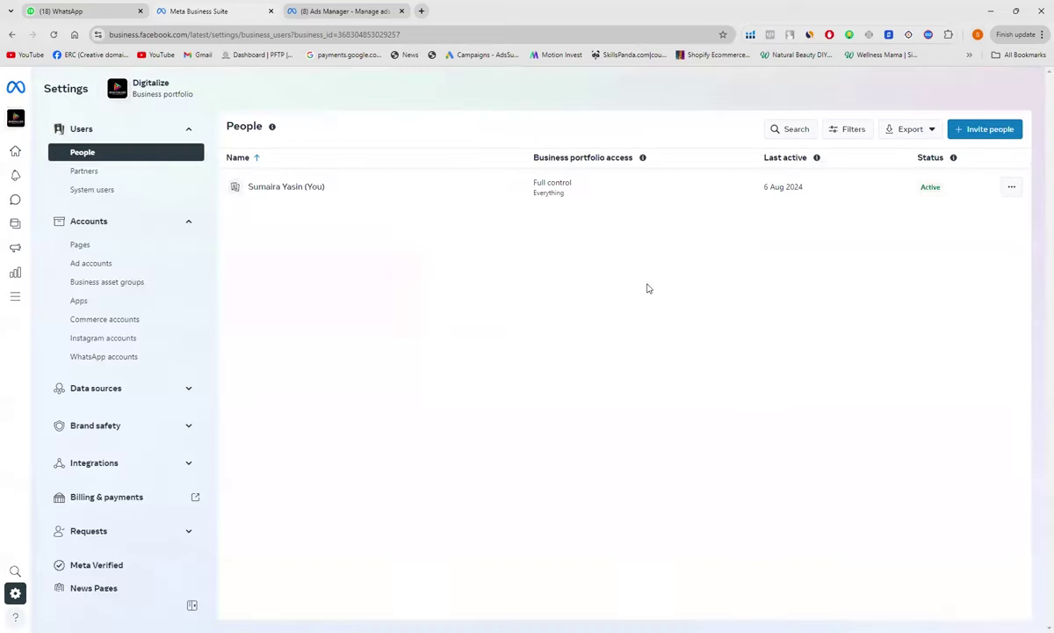
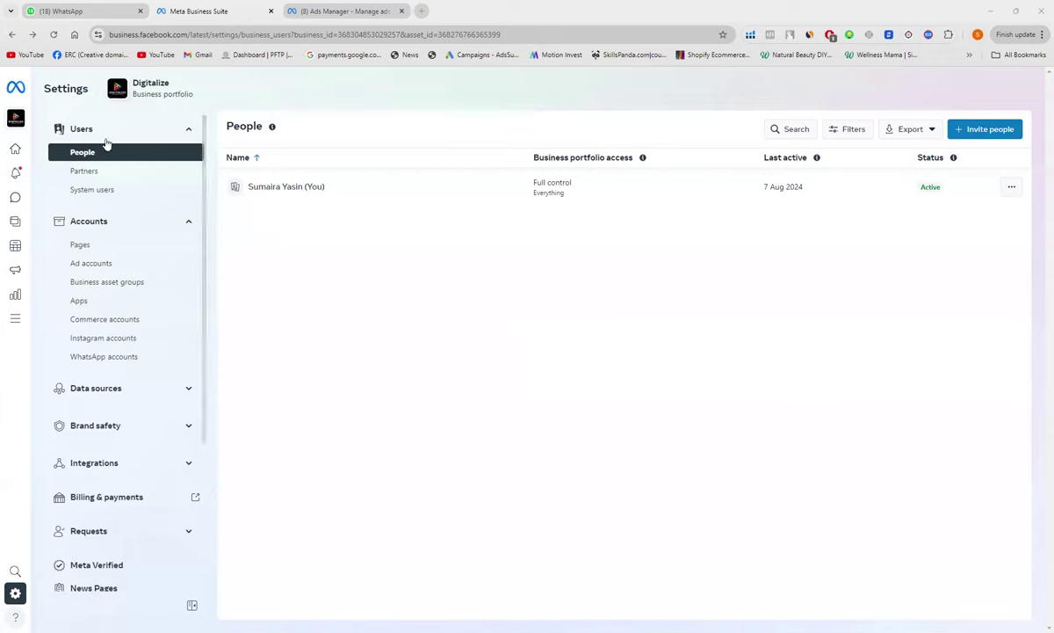
Open the portfolio's Partners settings and view the form for adding a partner to share assets with
{"action": "left_click", "coordinate": [85, 171]}
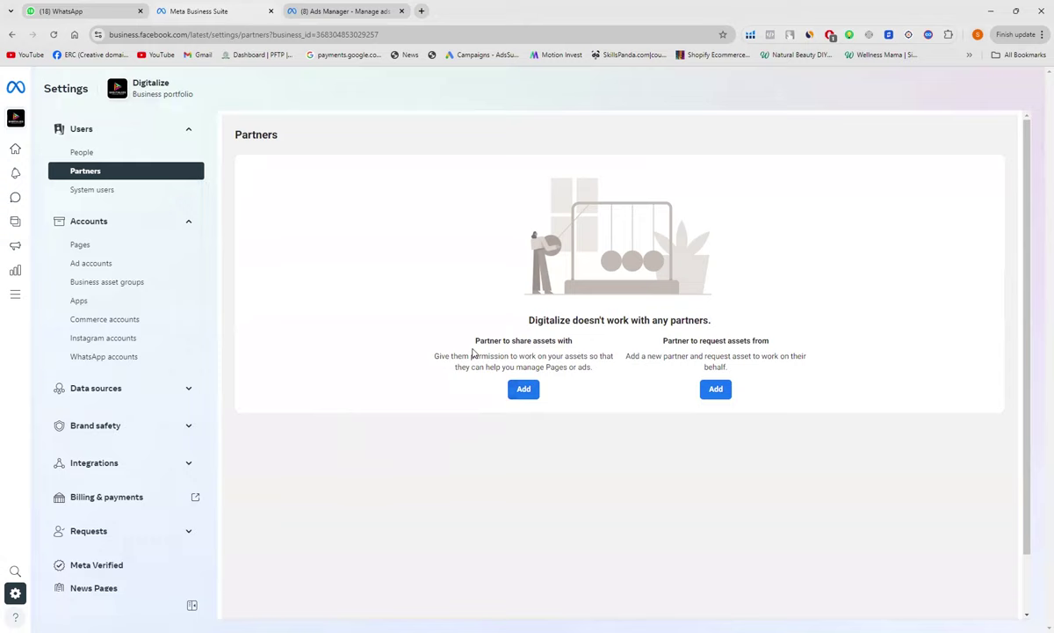
{"action": "left_click", "coordinate": [517, 392]}
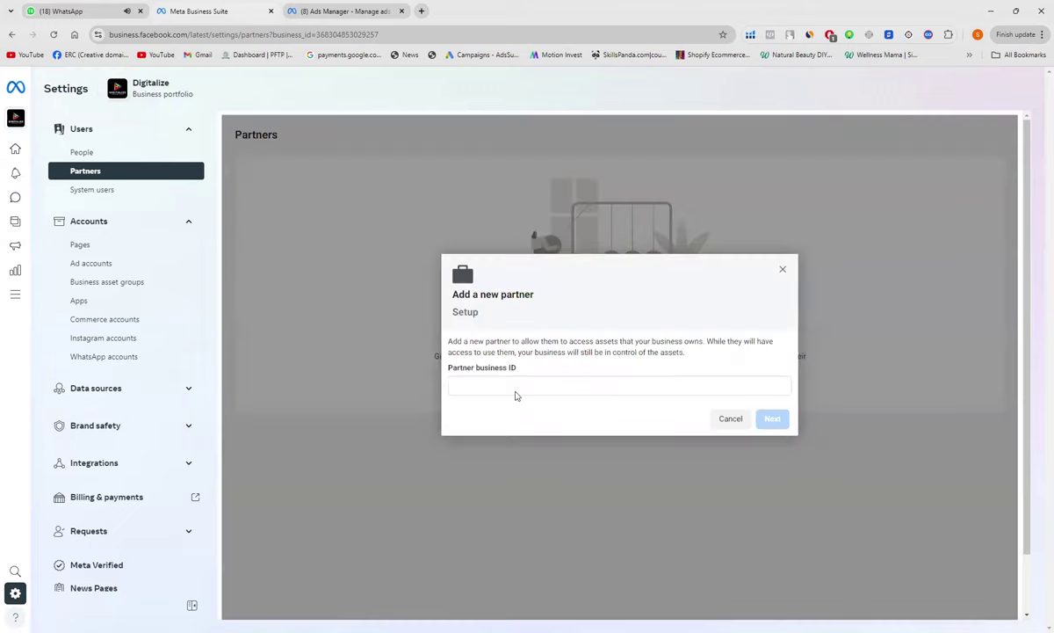
{"action": "left_click", "coordinate": [783, 270]}
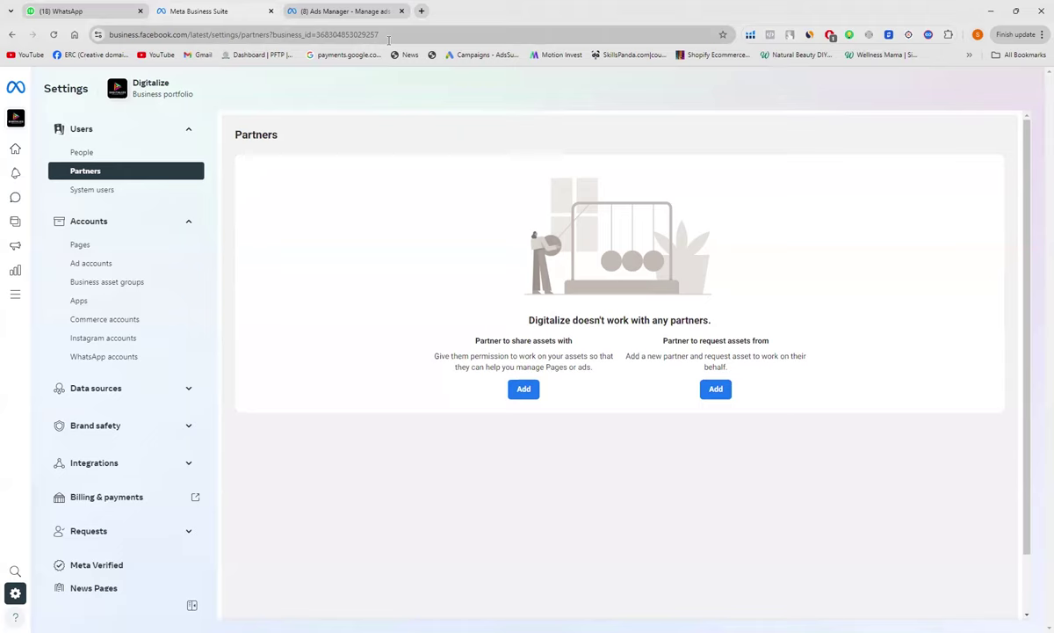
Copy the Digitalize business ID from the page address and enter it as the partner business ID for sharing assets
{"action": "left_click_drag", "start_coordinate": [379, 34], "coordinate": [297, 35]}
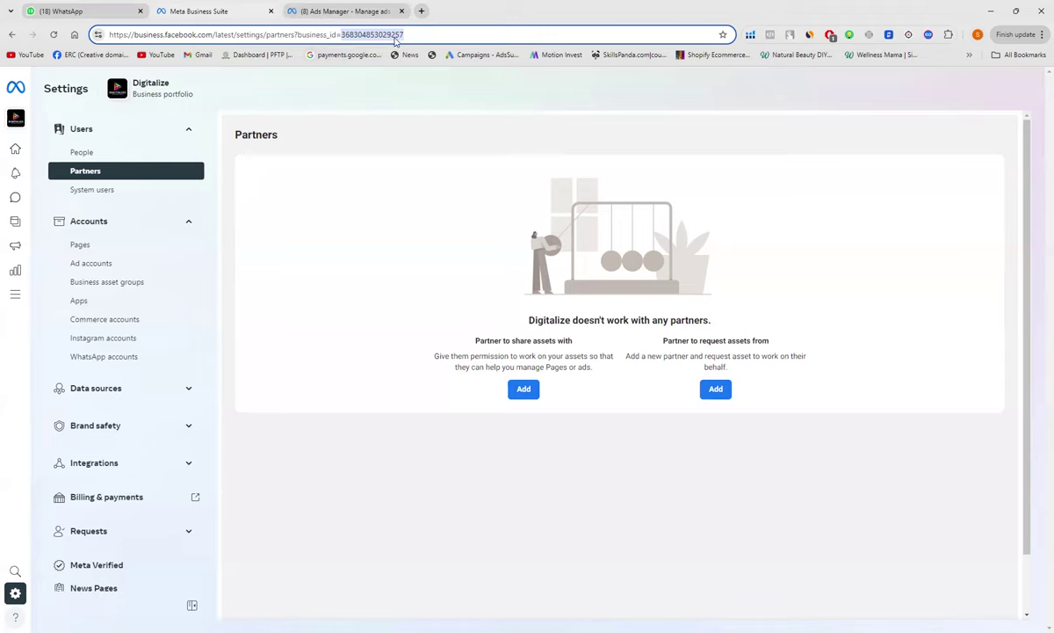
{"action": "left_click", "coordinate": [524, 391]}
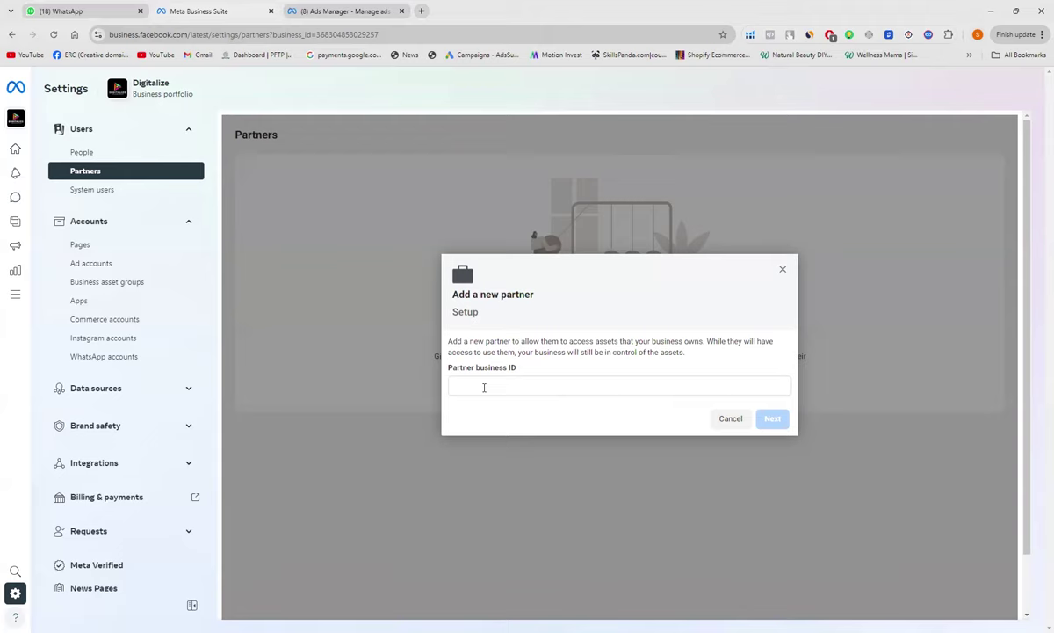
{"action": "left_click", "coordinate": [484, 387]}
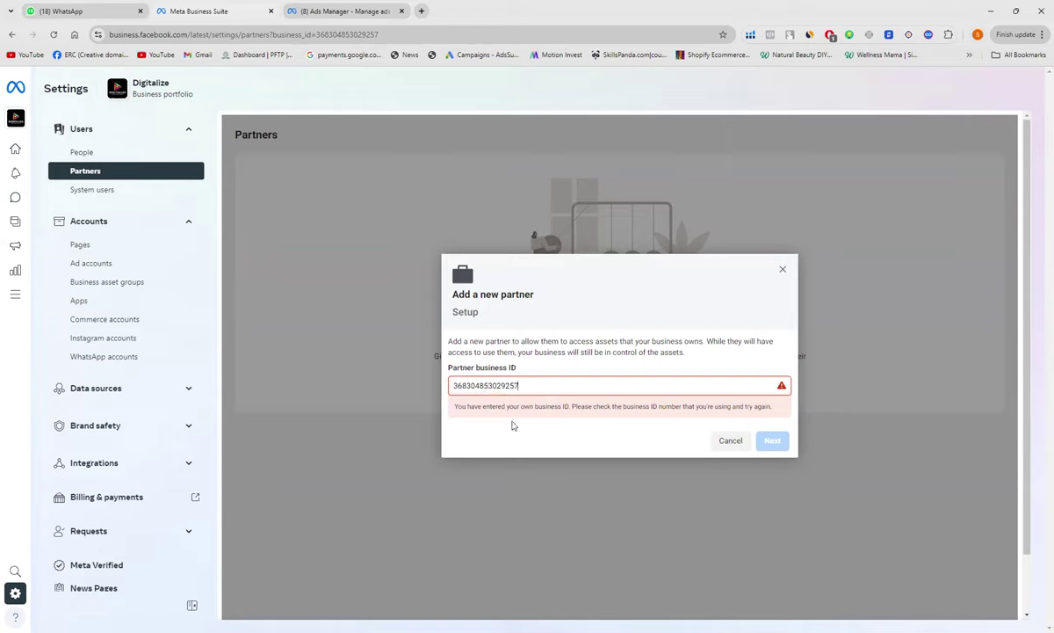
Clear the partner business ID and close the new partner form without adding a partner
{"action": "key", "text": "BackSpace"}
{"action": "key", "text": "BackSpace"}
{"action": "key", "text": "BackSpace"}
{"action": "key", "text": "BackSpace"}
{"action": "key", "text": "BackSpace"}
{"action": "key", "text": "BackSpace"}
{"action": "key", "text": "BackSpace"}
{"action": "key", "text": "BackSpace"}
{"action": "key", "text": "BackSpace"}
{"action": "key", "text": "BackSpace"}
{"action": "key", "text": "BackSpace"}
{"action": "key", "text": "BackSpace"}
{"action": "key", "text": "BackSpace"}
{"action": "key", "text": "BackSpace"}
{"action": "key", "text": "BackSpace"}
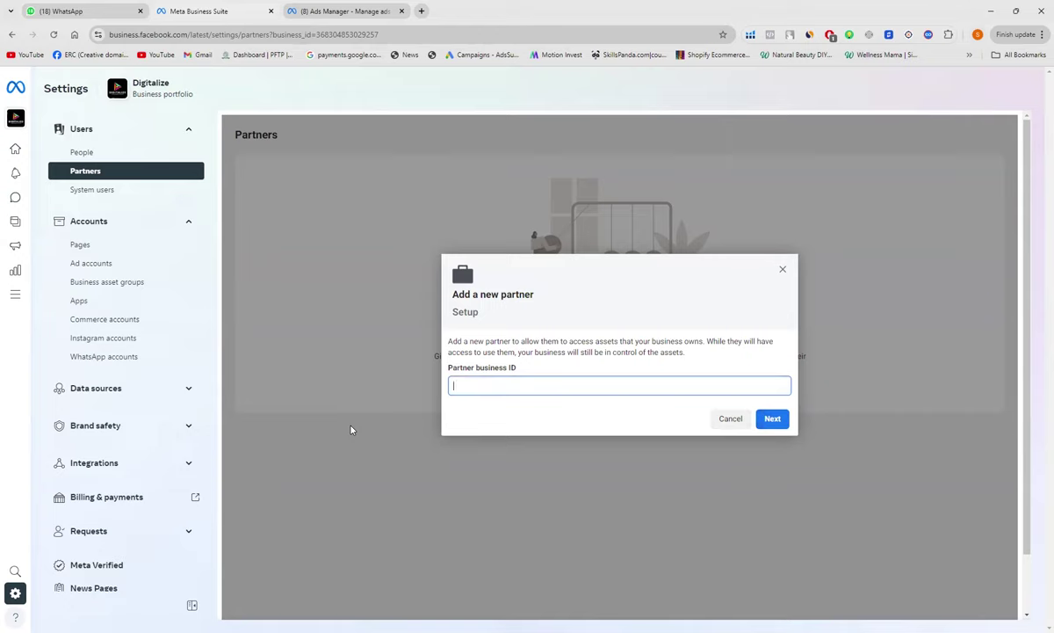
{"action": "left_click", "coordinate": [784, 272]}
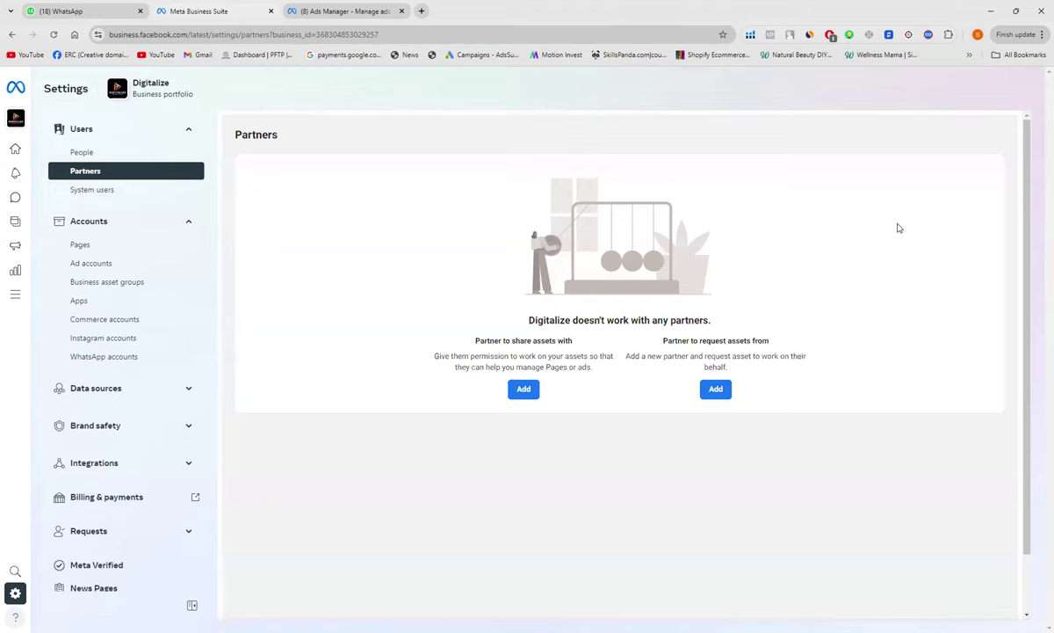